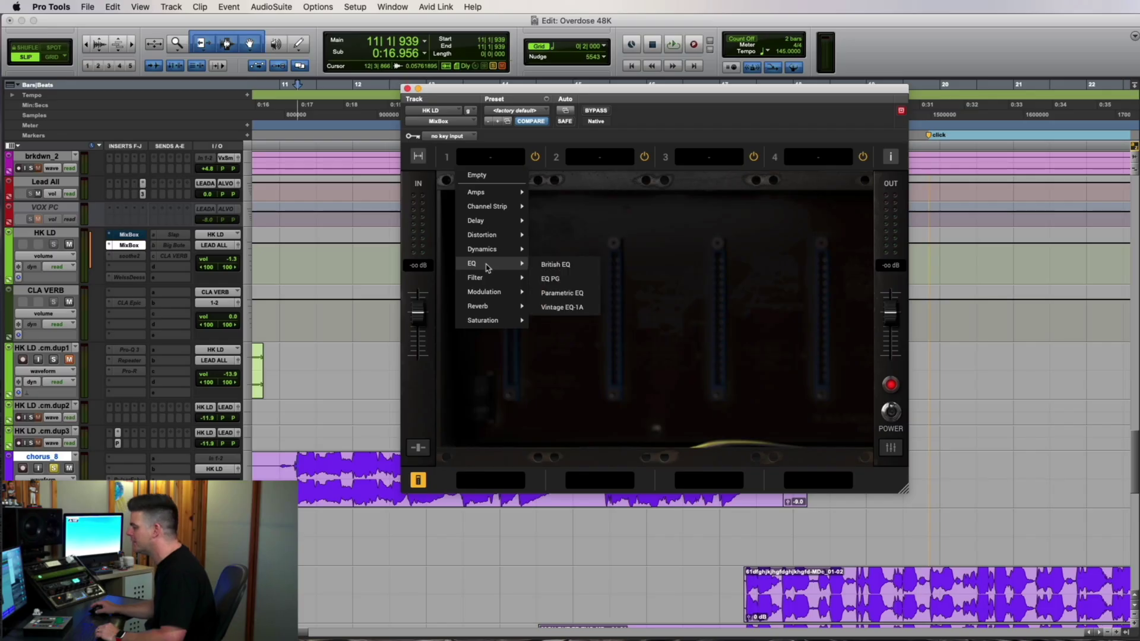
Load Channel Strip into slot 1 and the Black 76 dynamics processor into slot 2 of the MixBox rack
mouse_move(487, 283)
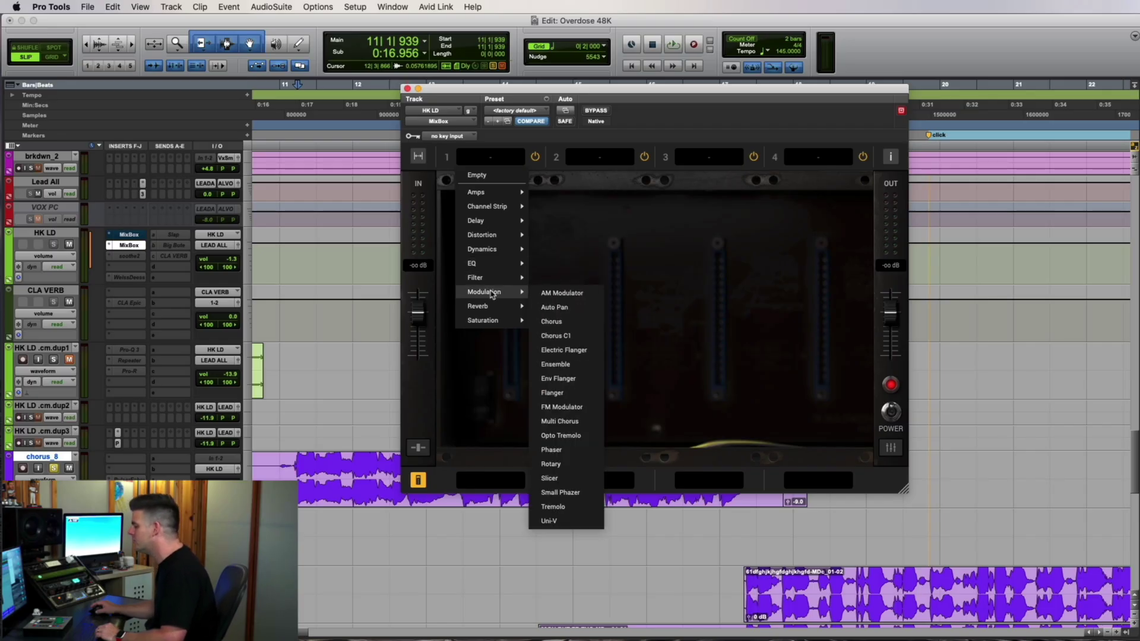
mouse_move(491, 326)
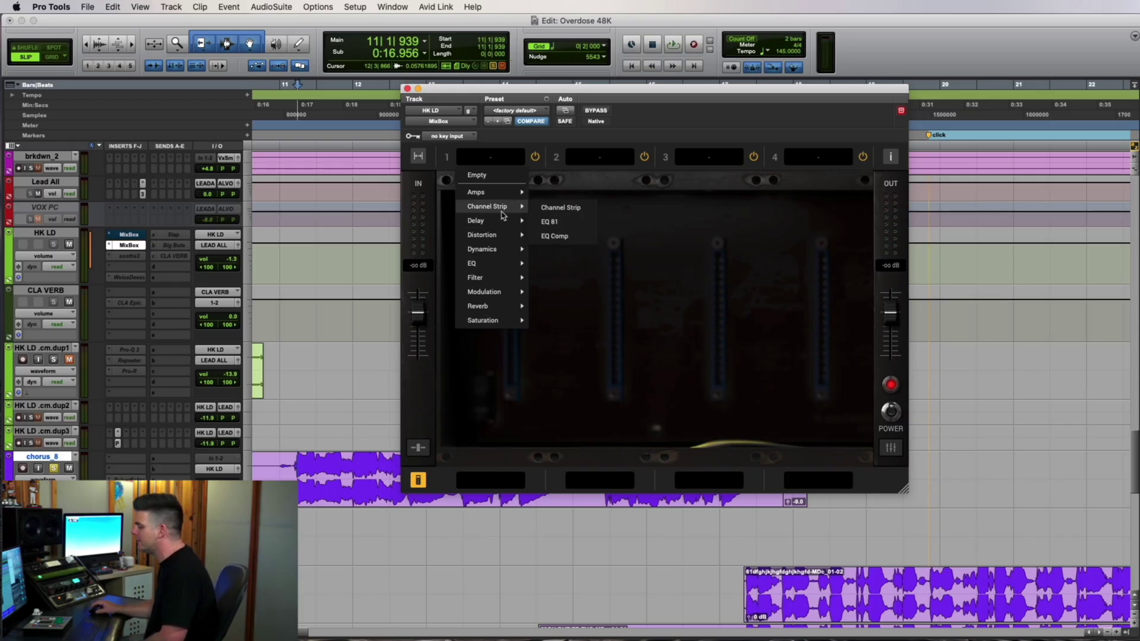
left_click(558, 212)
left_click(611, 169)
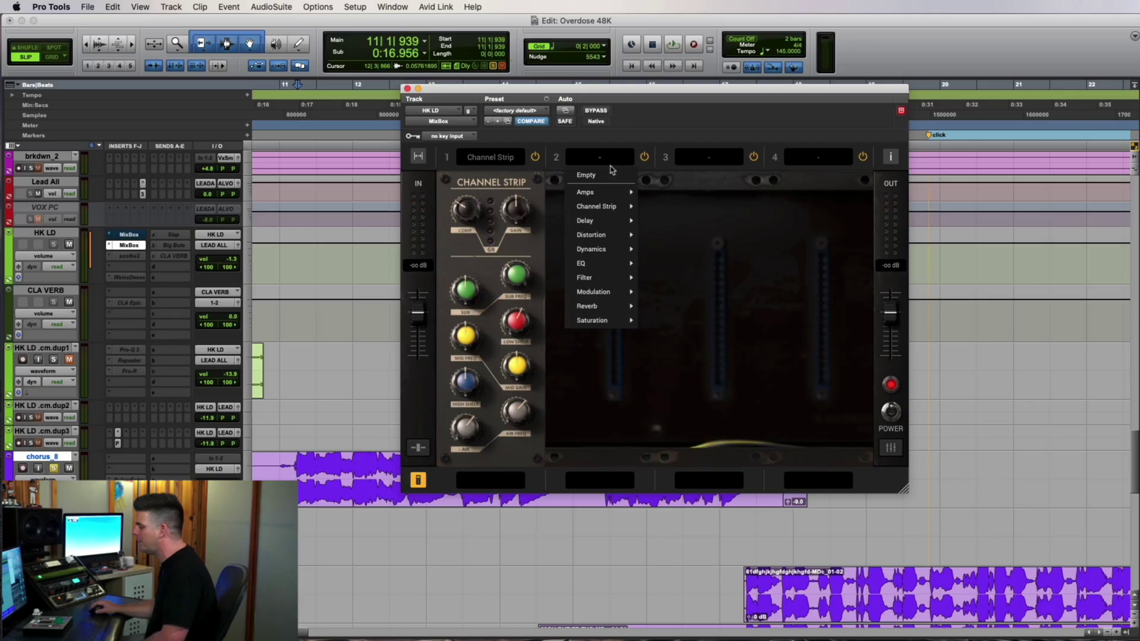
mouse_move(613, 252)
left_click(670, 256)
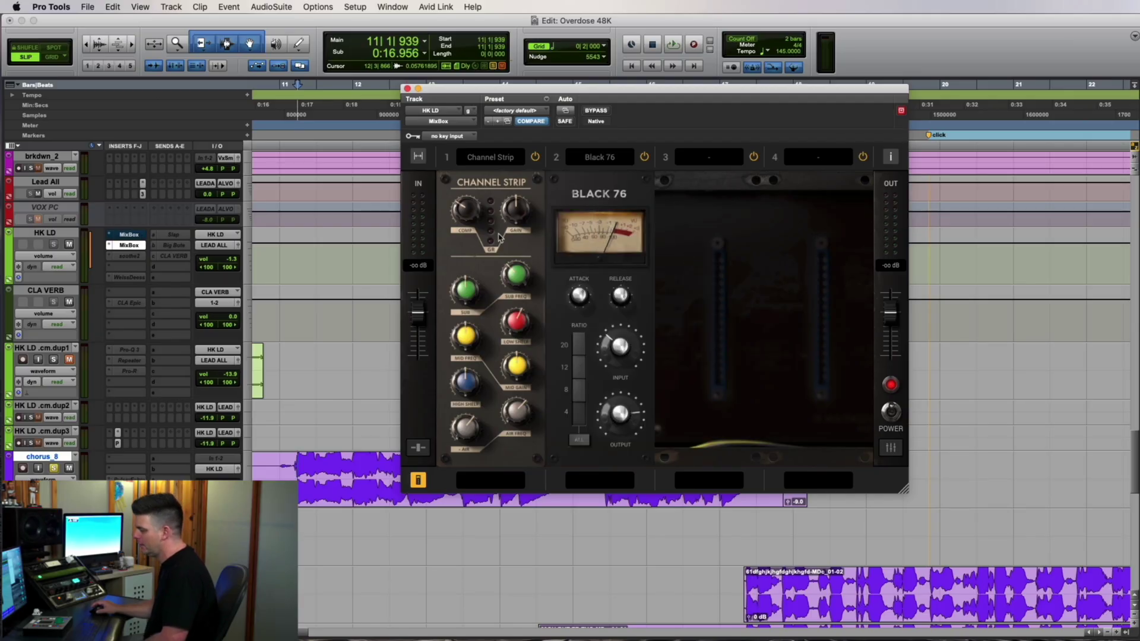
Load the Ambience reverb into slot 3 and the American Vintage amp into slot 4 of the rack
left_click(712, 157)
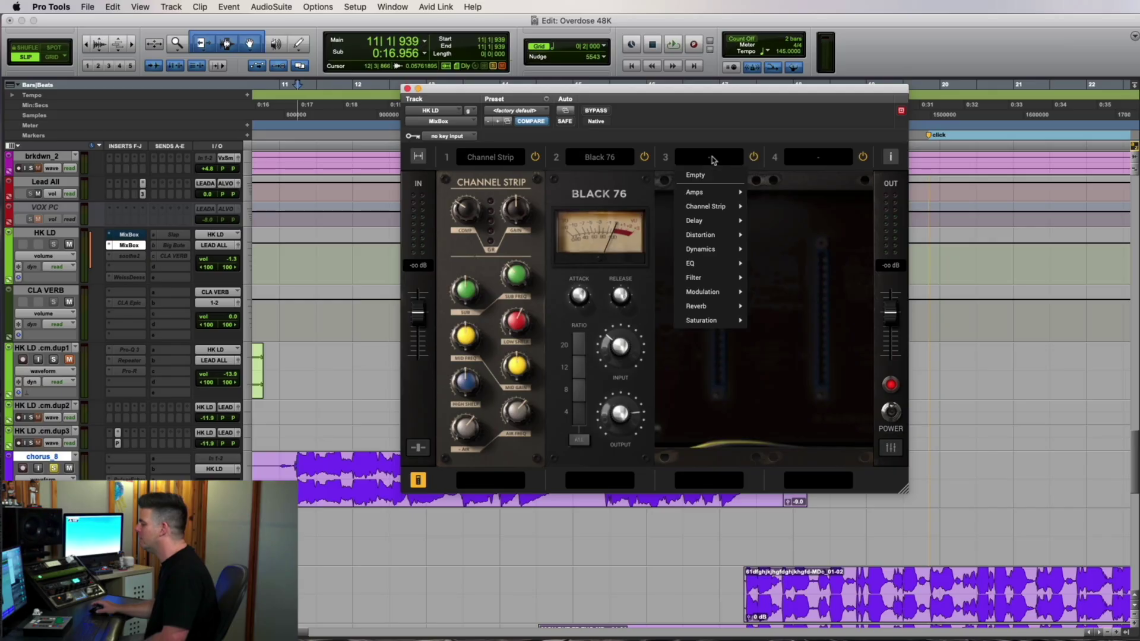
mouse_move(700, 306)
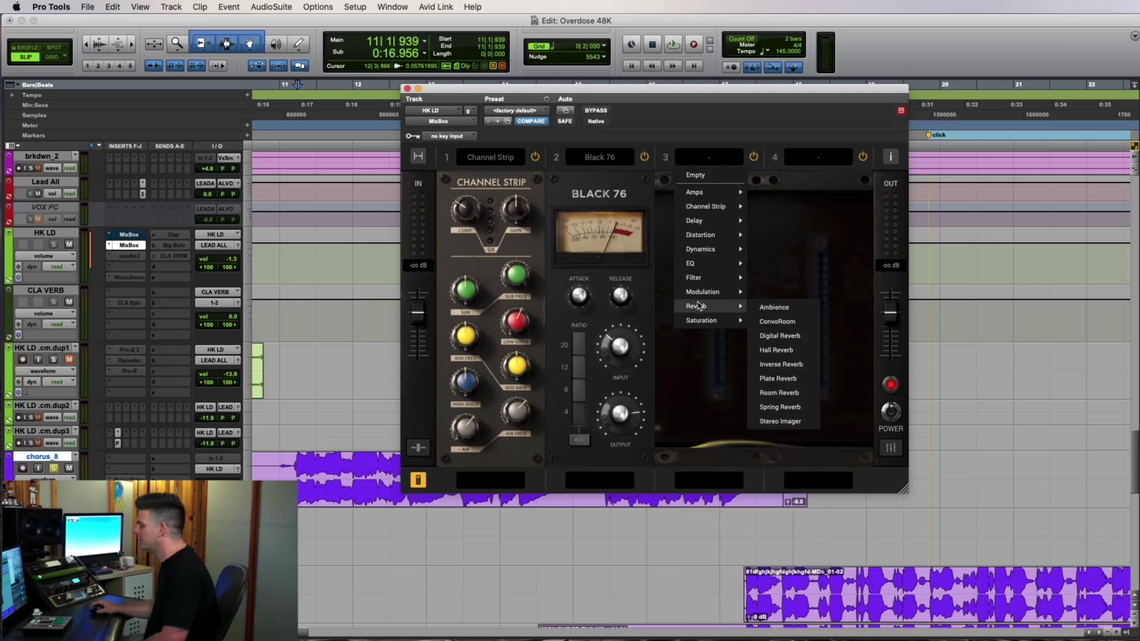
left_click(804, 308)
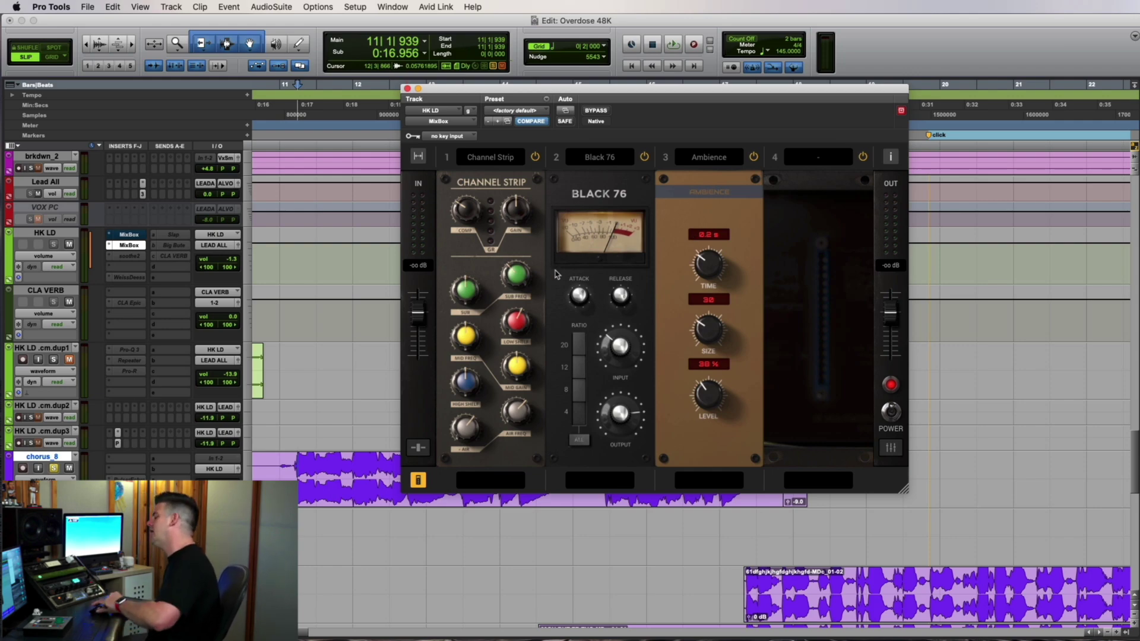
left_click(808, 158)
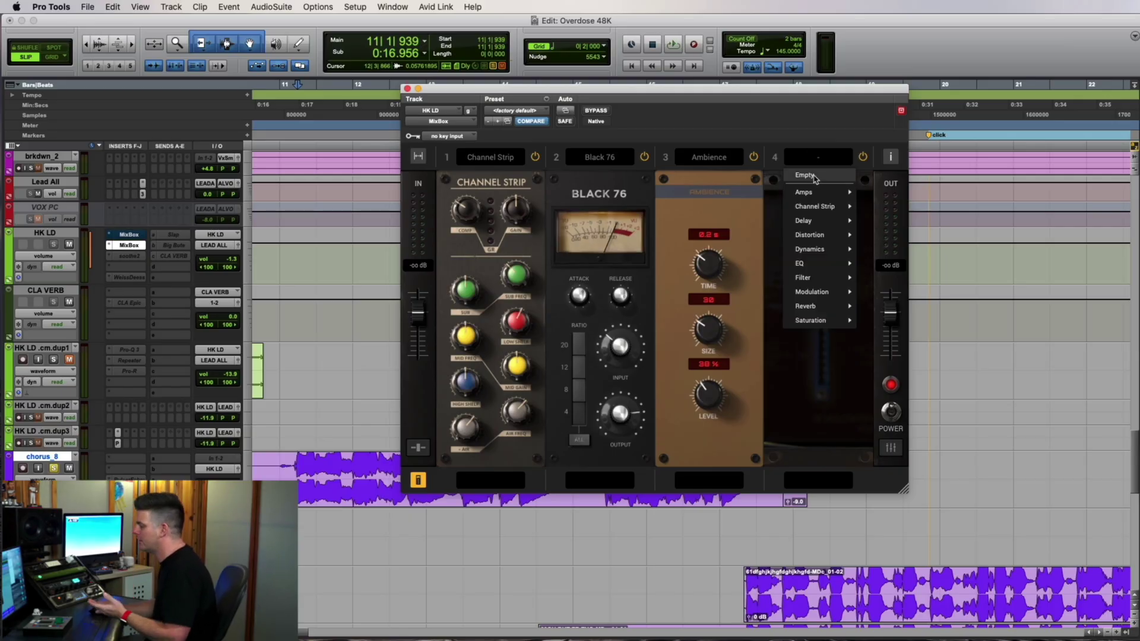
mouse_move(834, 193)
left_click(910, 196)
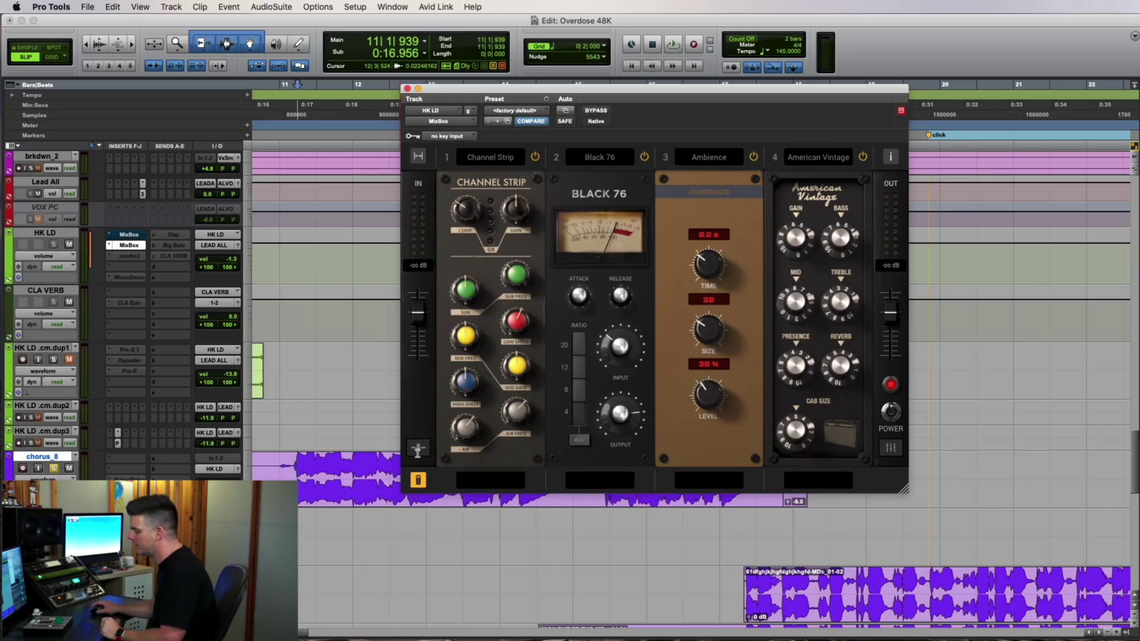
Blend the American Vintage slot mostly dry with its dry/wet slider, and briefly view the rack's per-slot level faders
left_click(418, 450)
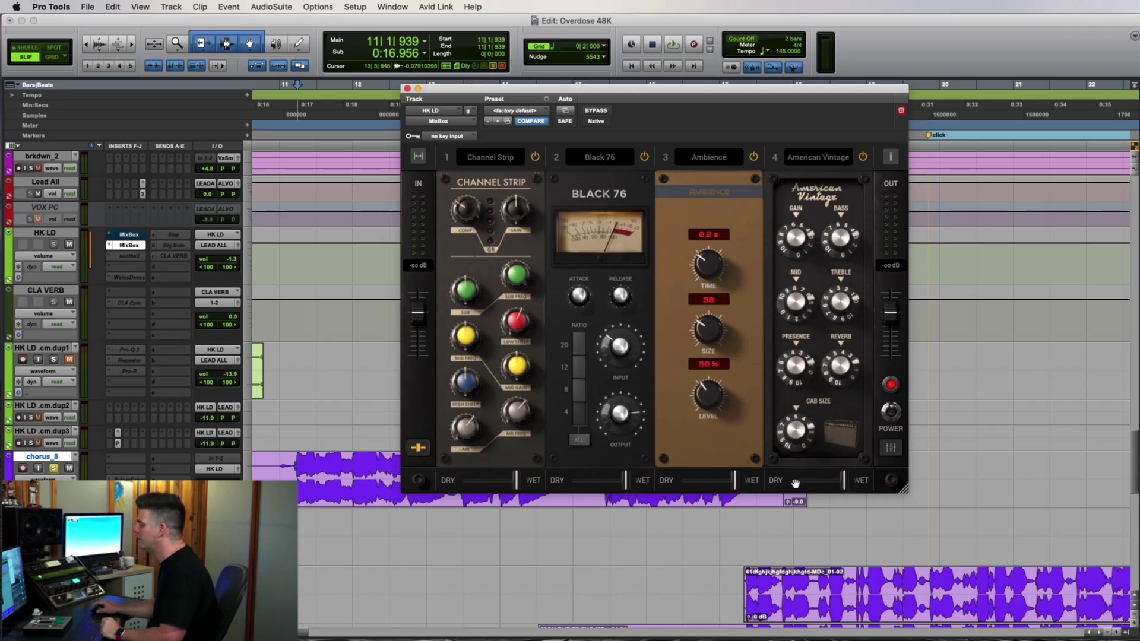
left_click_drag(844, 480, 781, 489)
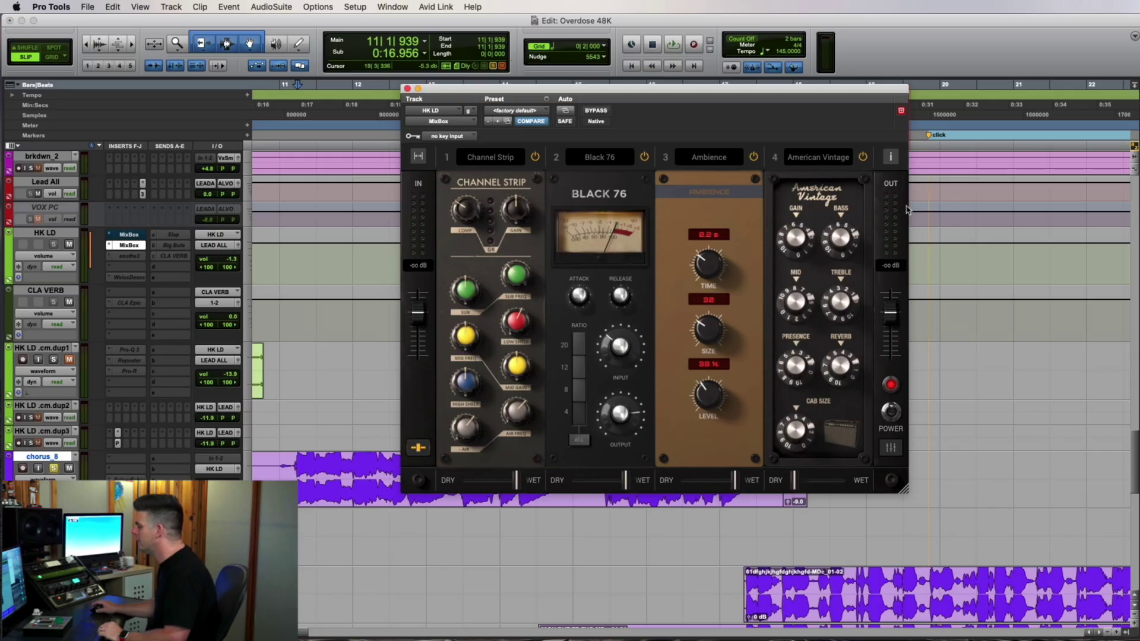
left_click(890, 450)
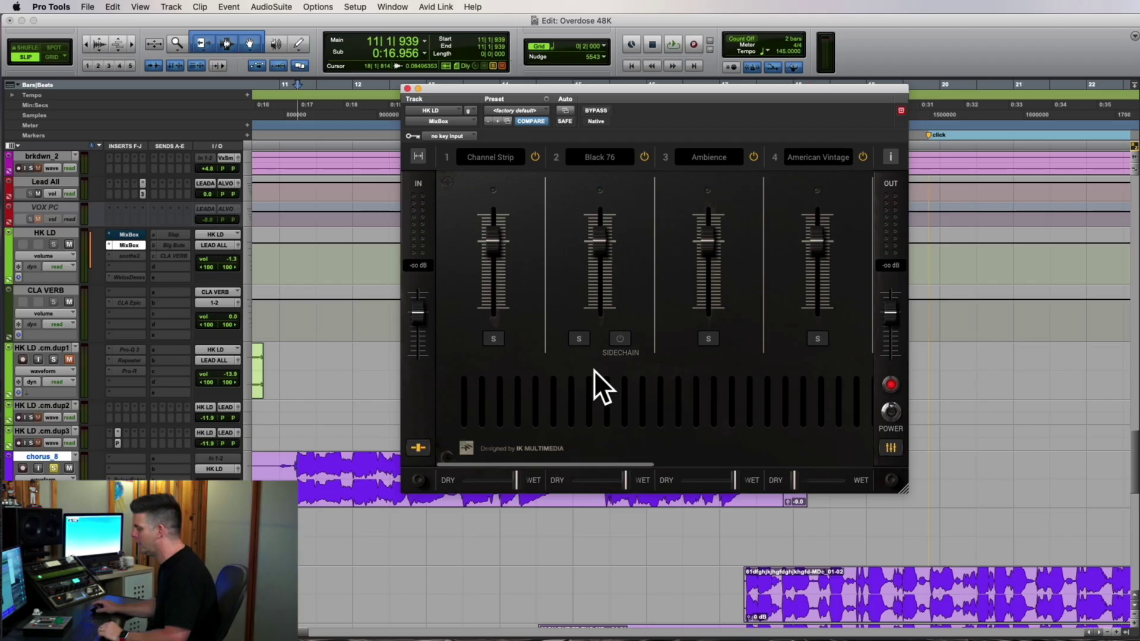
left_click(893, 449)
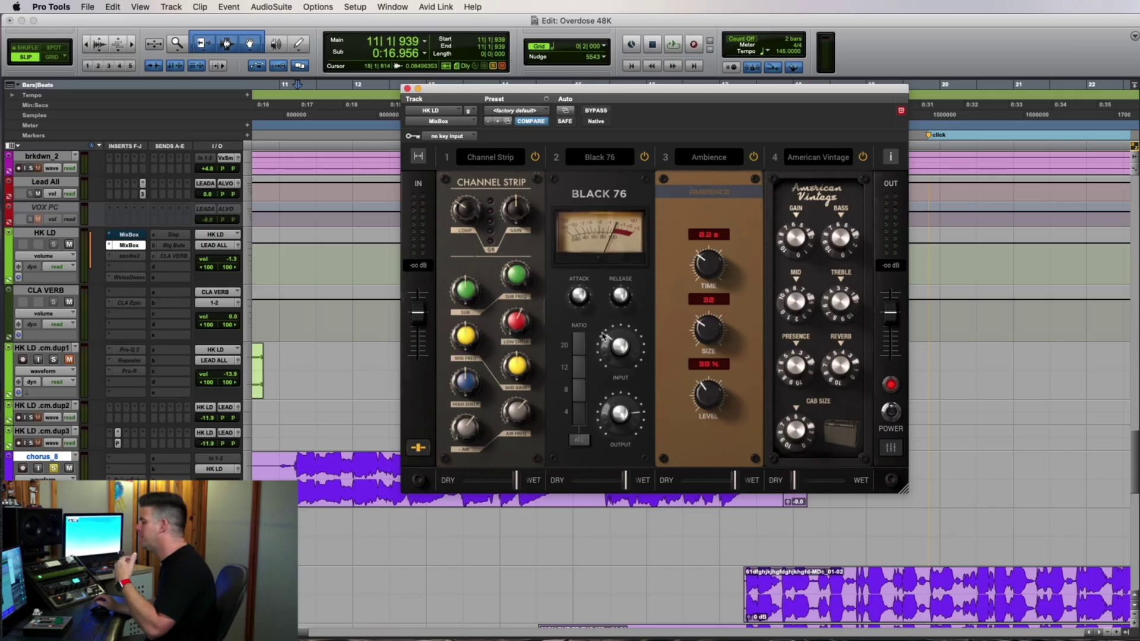
Deactivate the second MixBox insert on the HK LD track and open the first one, moving its window off the clip's start
left_click(135, 247, "ctrl+super")
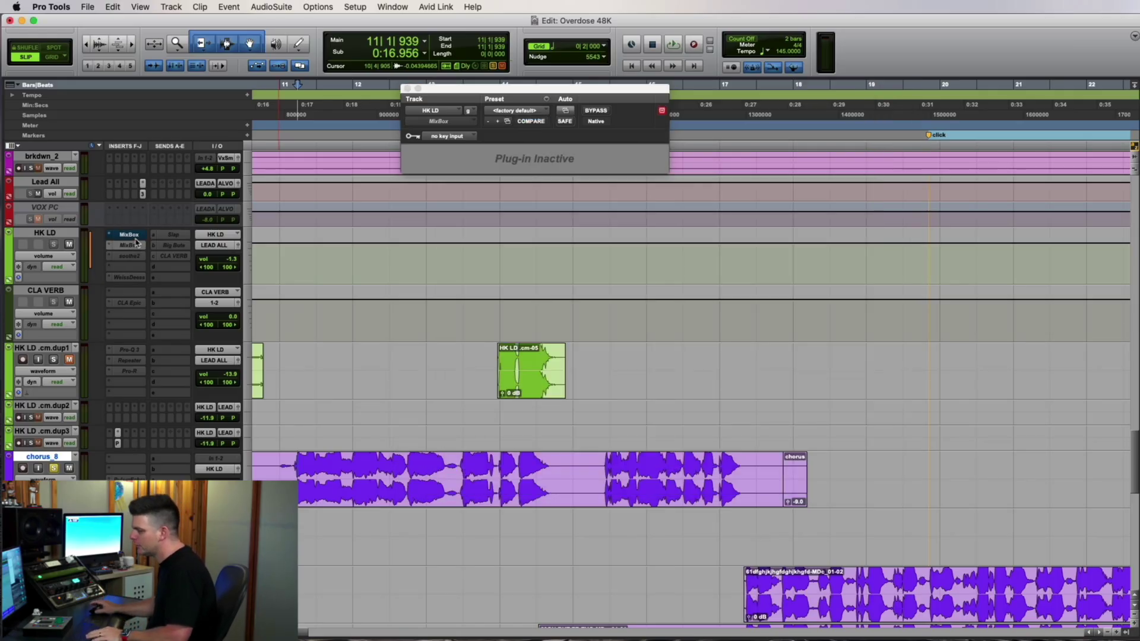
left_click(135, 237, "ctrl+super")
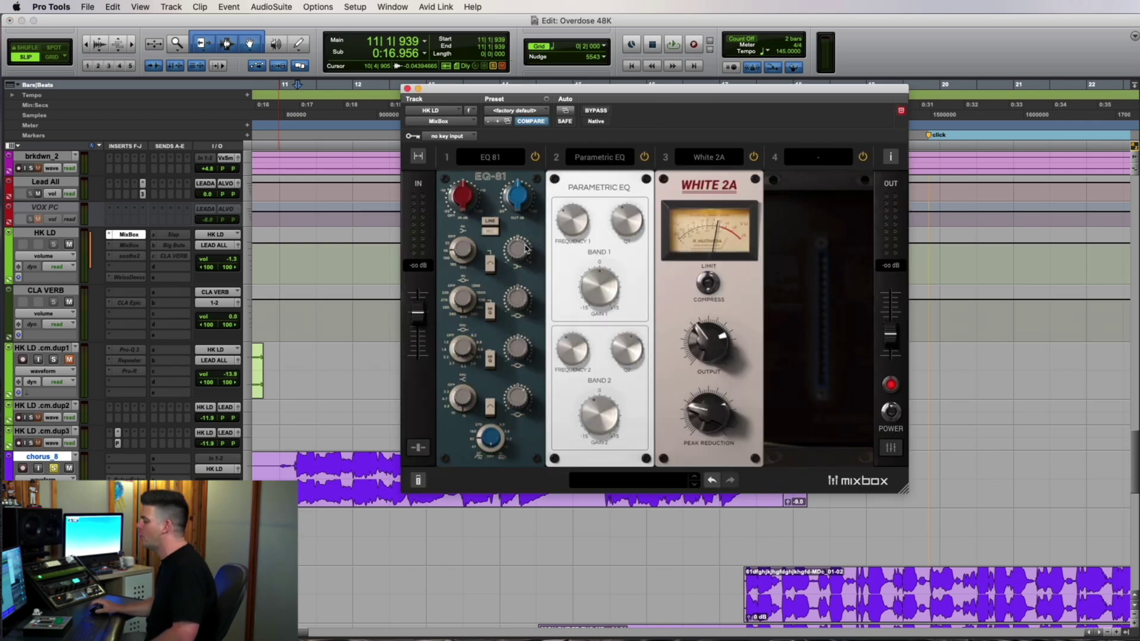
left_click_drag(651, 95, 764, 80)
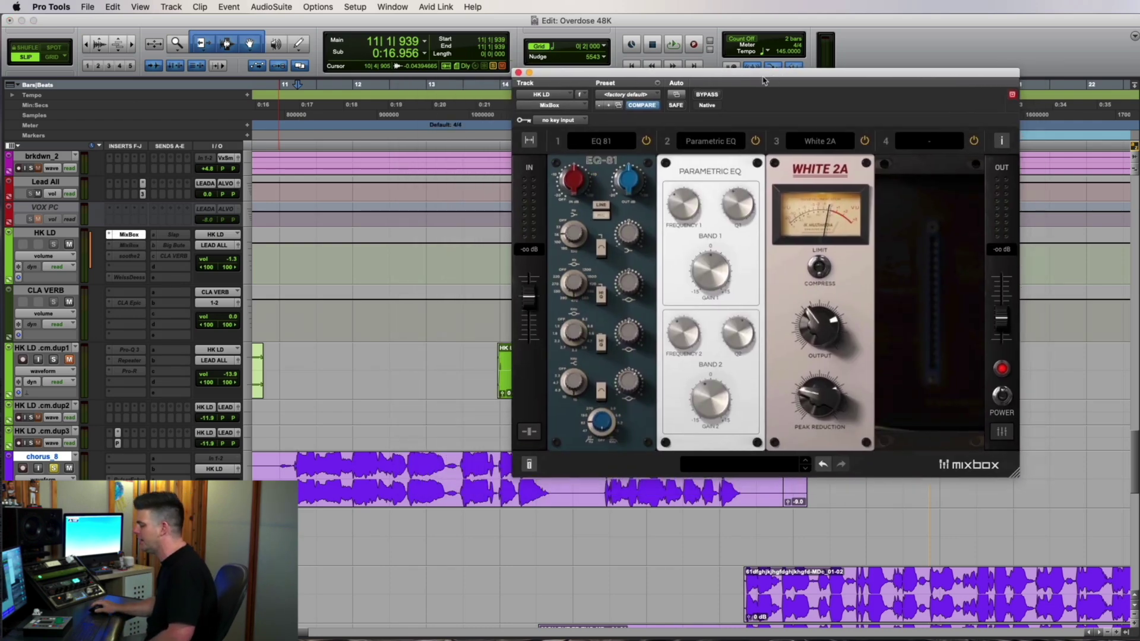
Place the playback position at 11|2|010, near the start of the chorus_8 clip, and reposition the MixBox window
left_click(297, 469)
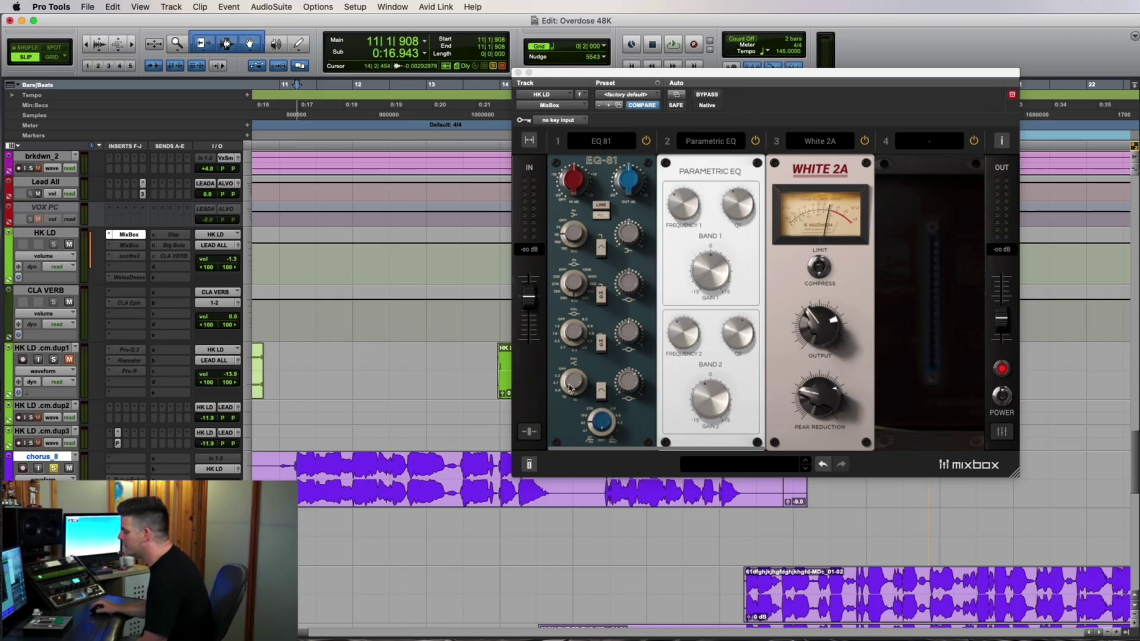
left_click(685, 339)
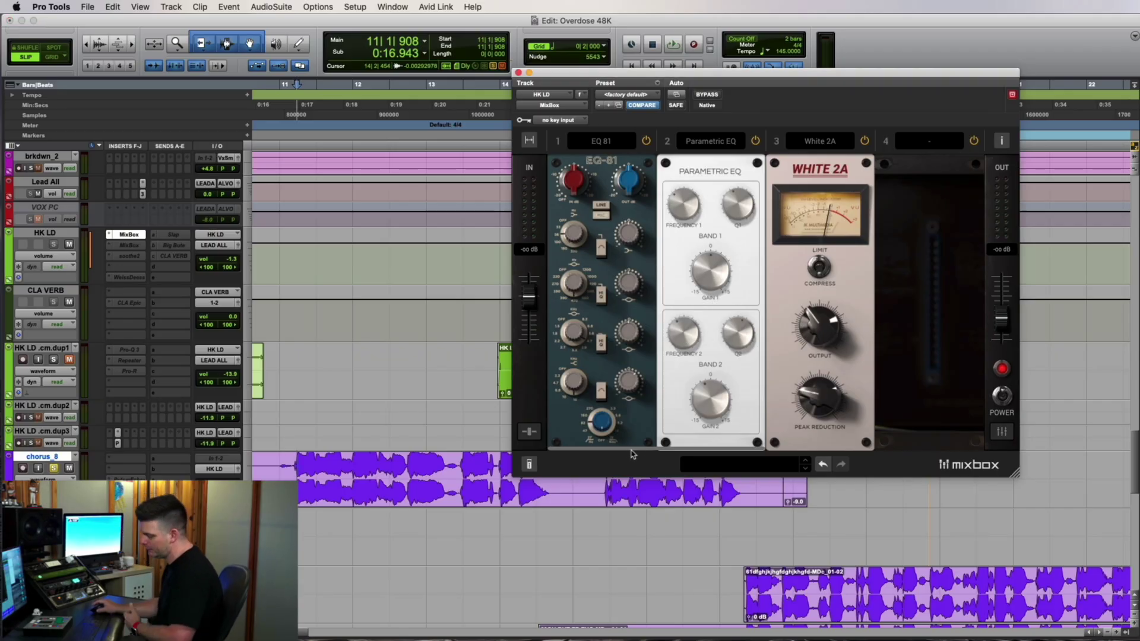
left_click(299, 137)
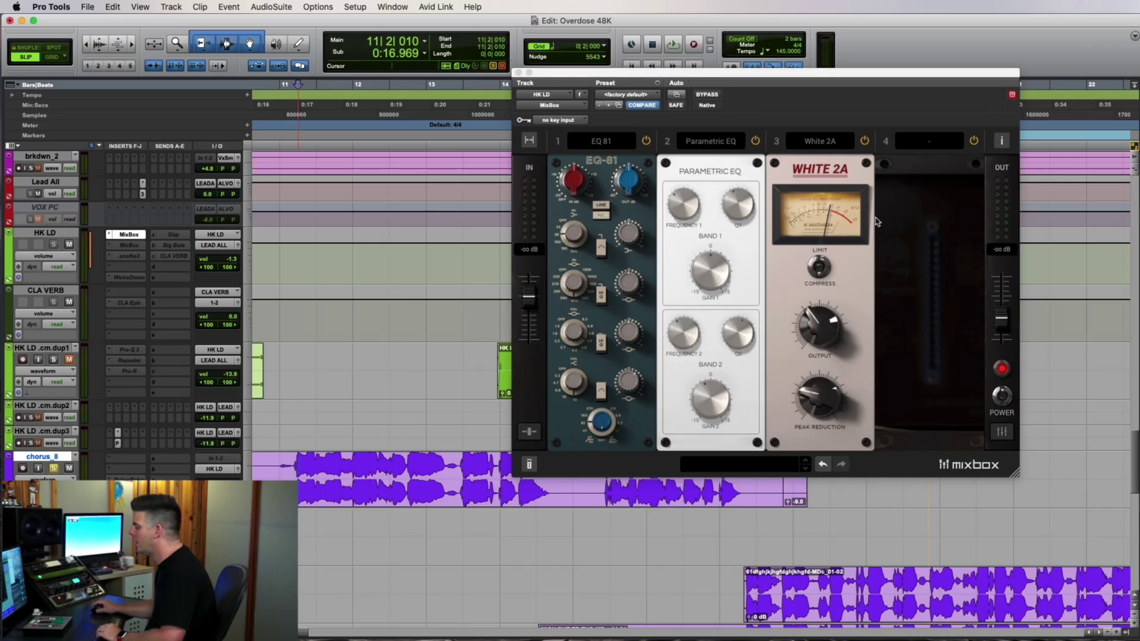
left_click_drag(885, 98, 792, 72)
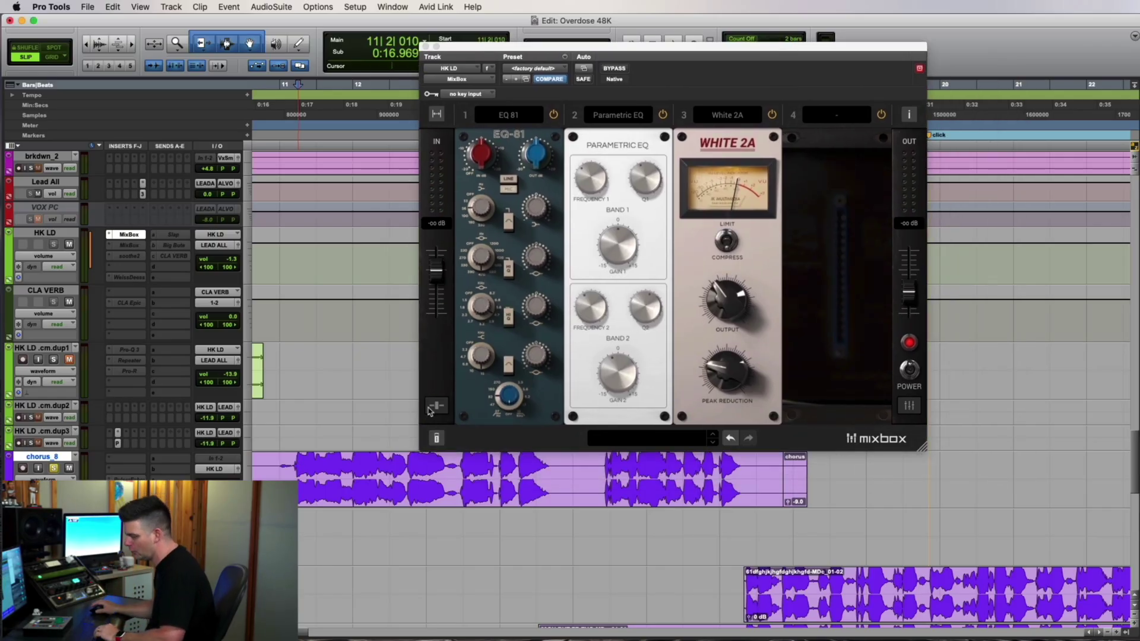
Play the chorus_8 passage with MixBox bypassed and with it active to compare the sound
left_click(618, 60)
left_click(616, 69)
key("space")
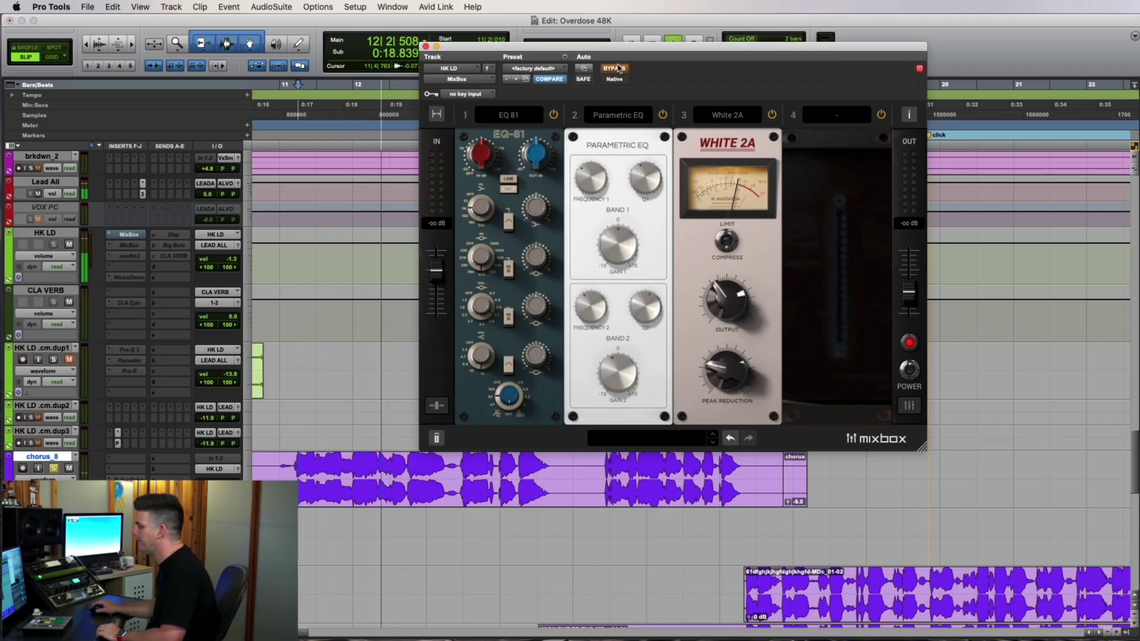
left_click(616, 68)
key("space")
key("space")
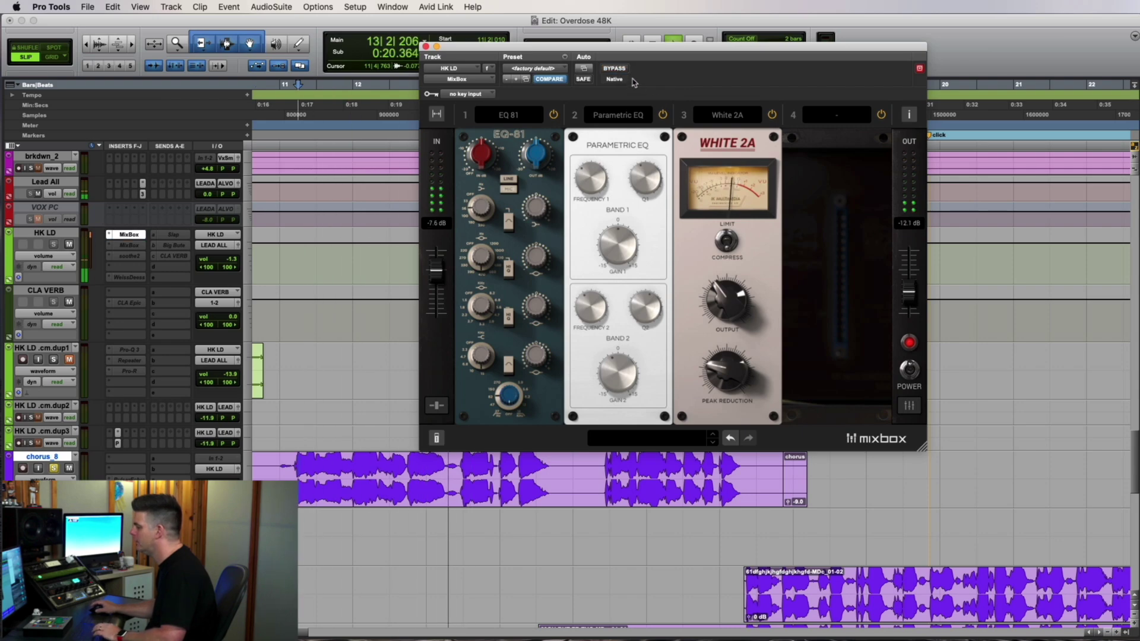
key("space")
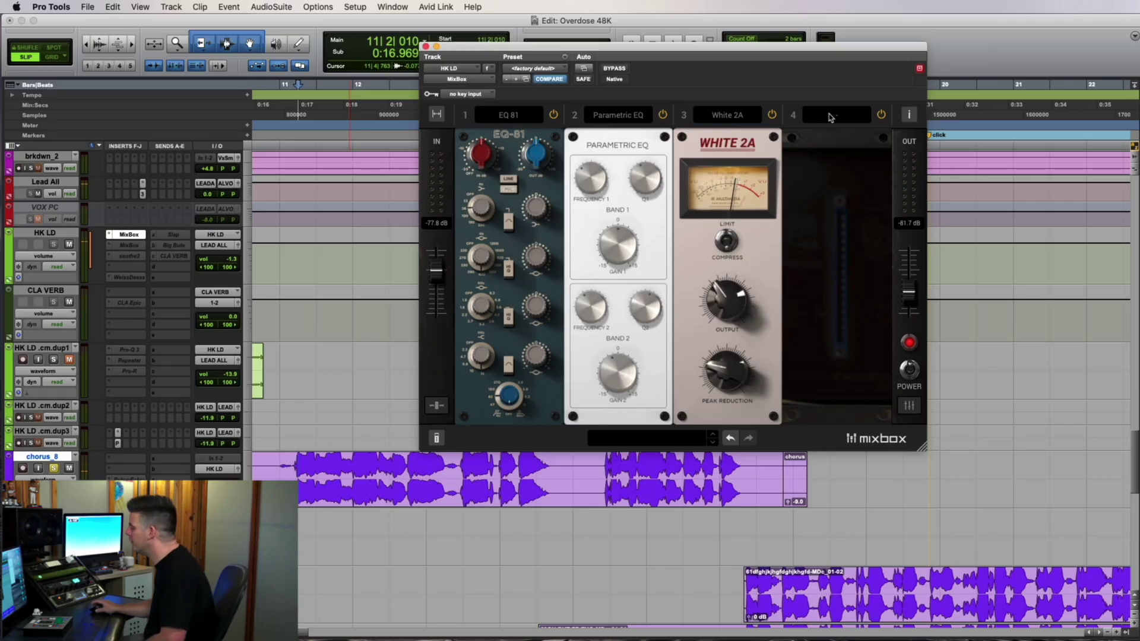
Load Plate Reverb into slot 4 with its Mix at 100% and set the slot's dry/wet blend to 12% during playback
left_click(833, 116)
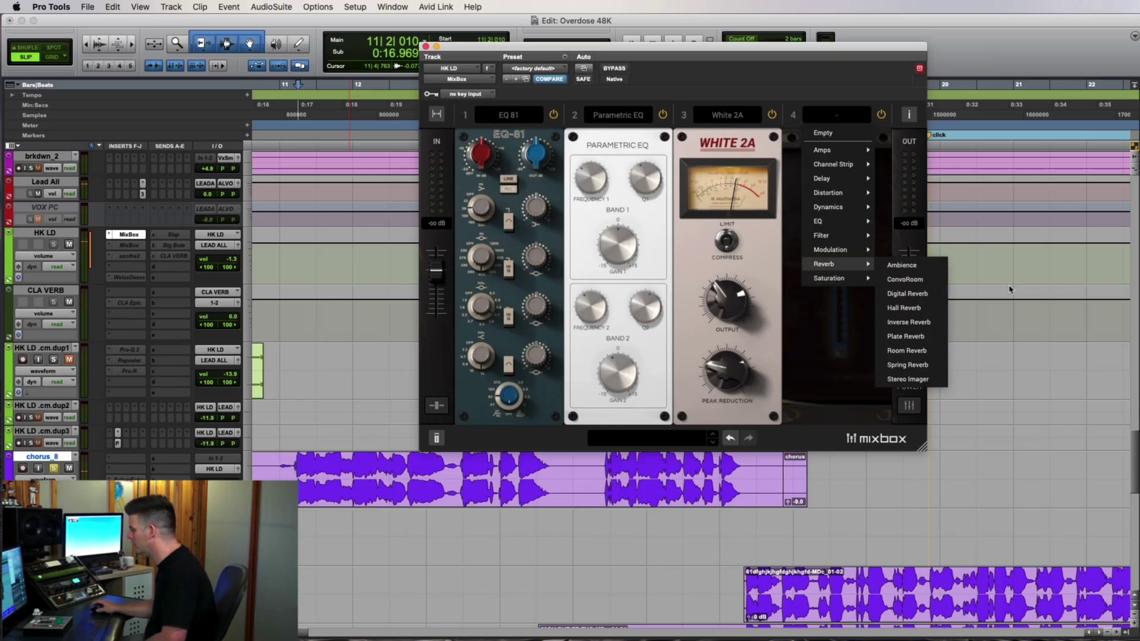
mouse_move(860, 272)
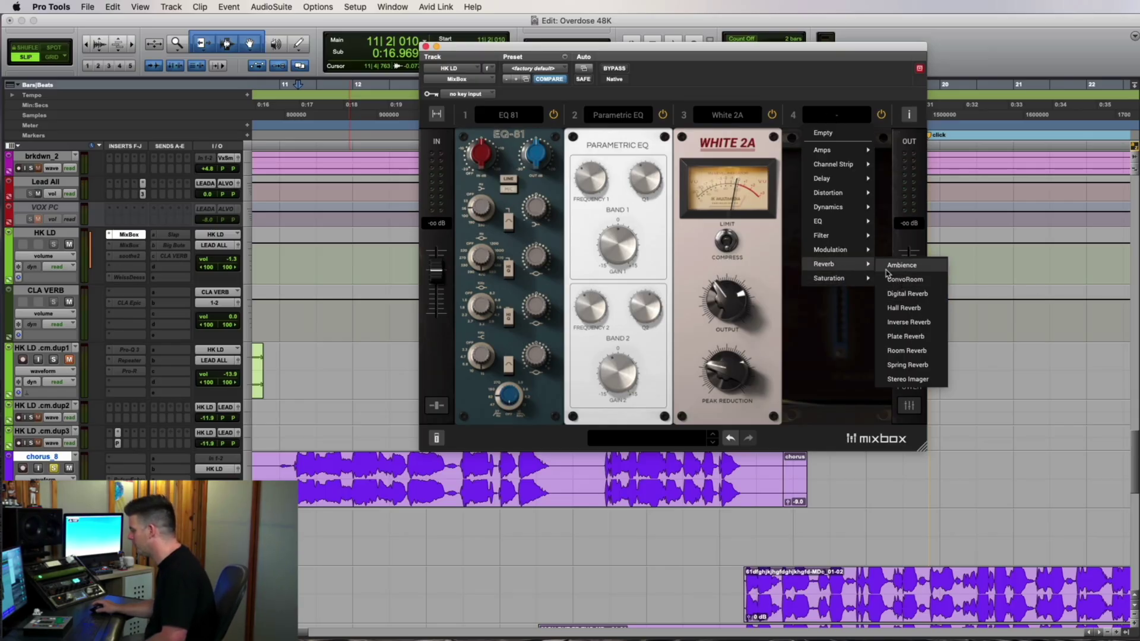
left_click(907, 336)
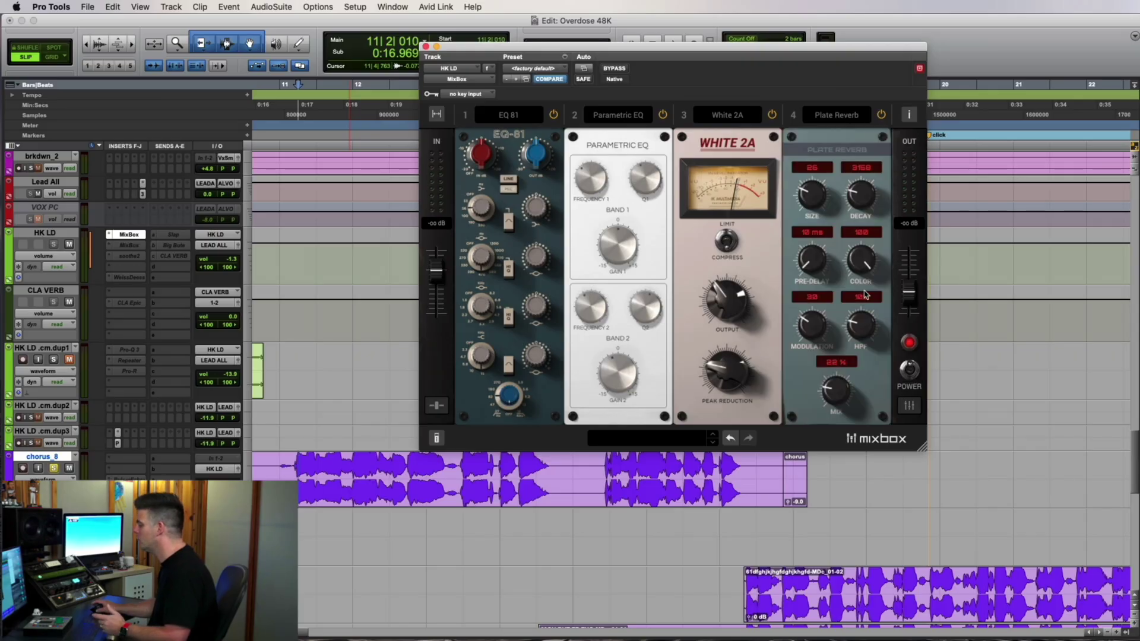
left_click(436, 405)
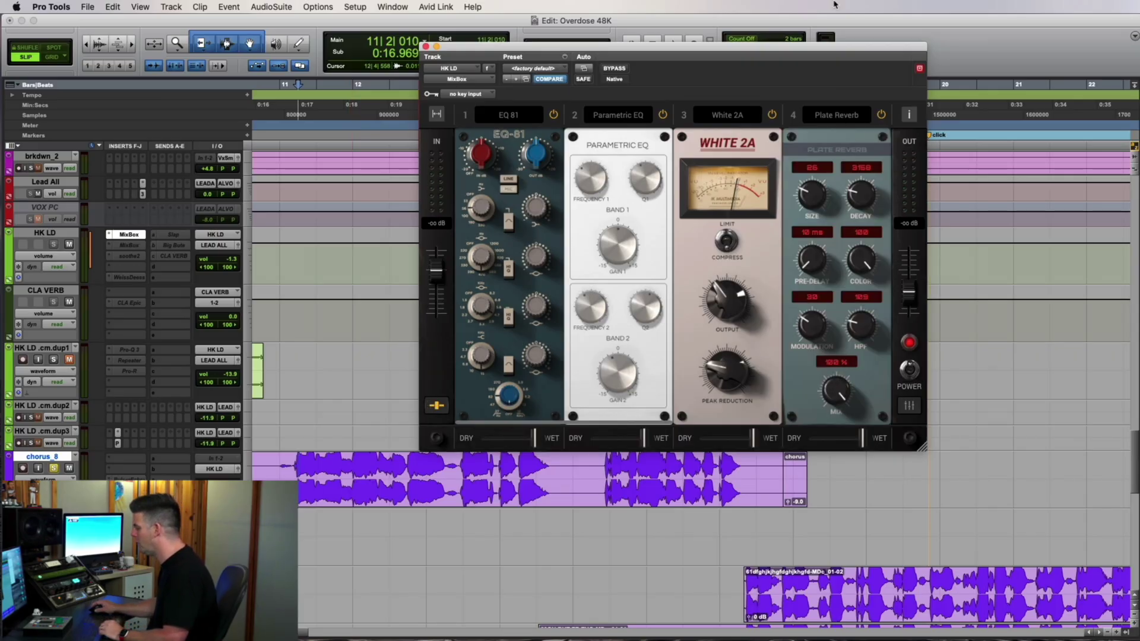
left_click_drag(861, 443, 817, 442)
key("space")
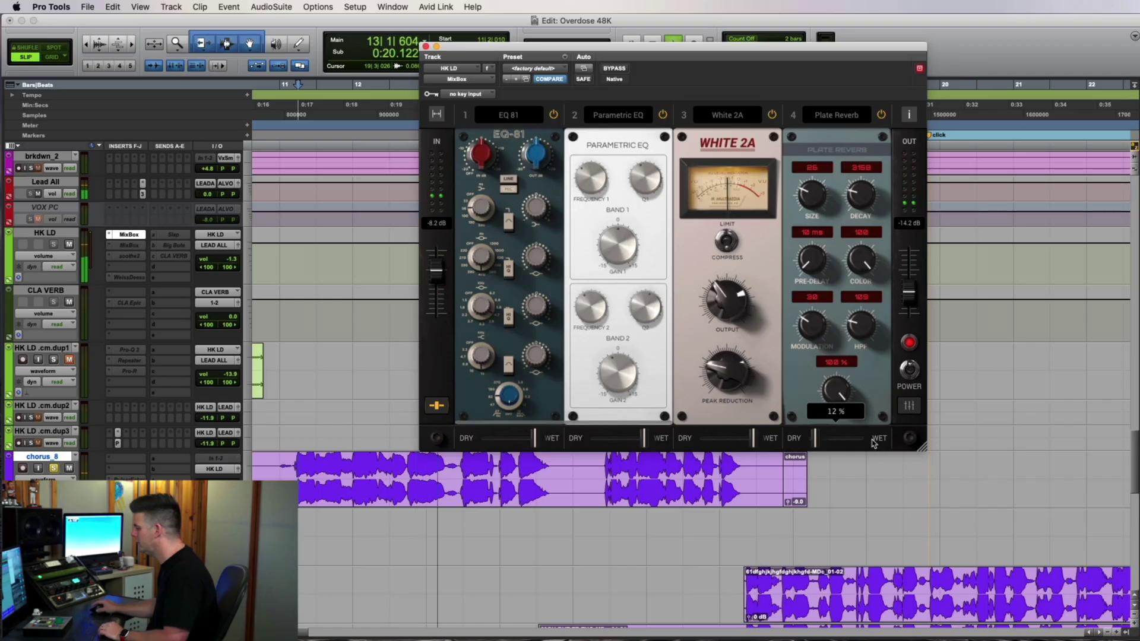
Load Digital Delay into slot 5 of the rack and play the passage through it
scroll(782, 371, "right", 3)
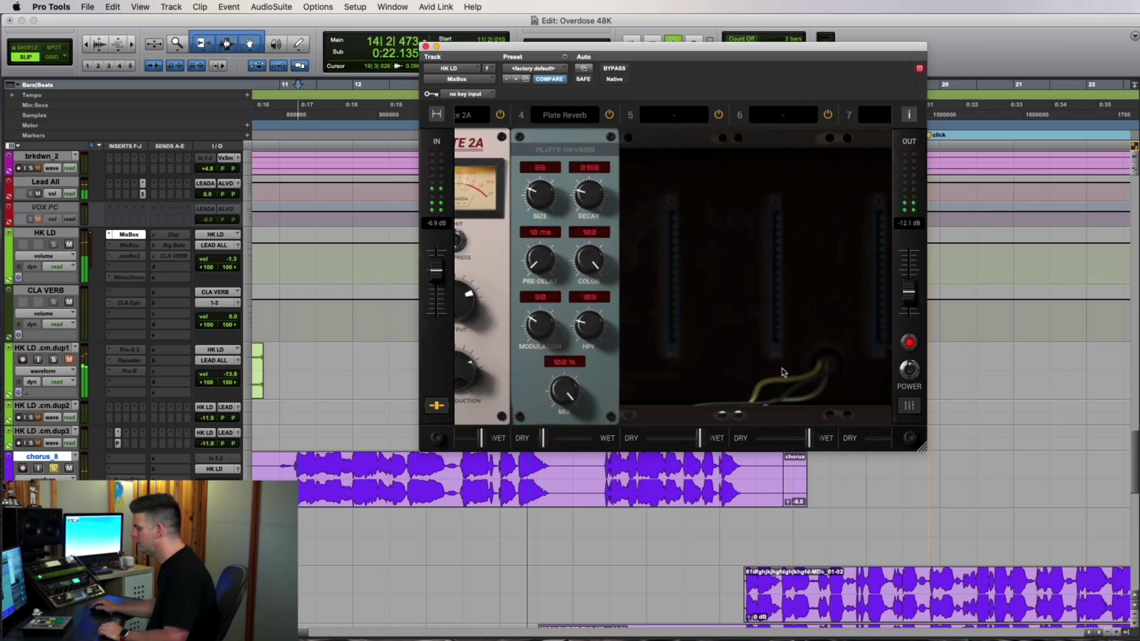
scroll(782, 371, "left", 1)
key("space")
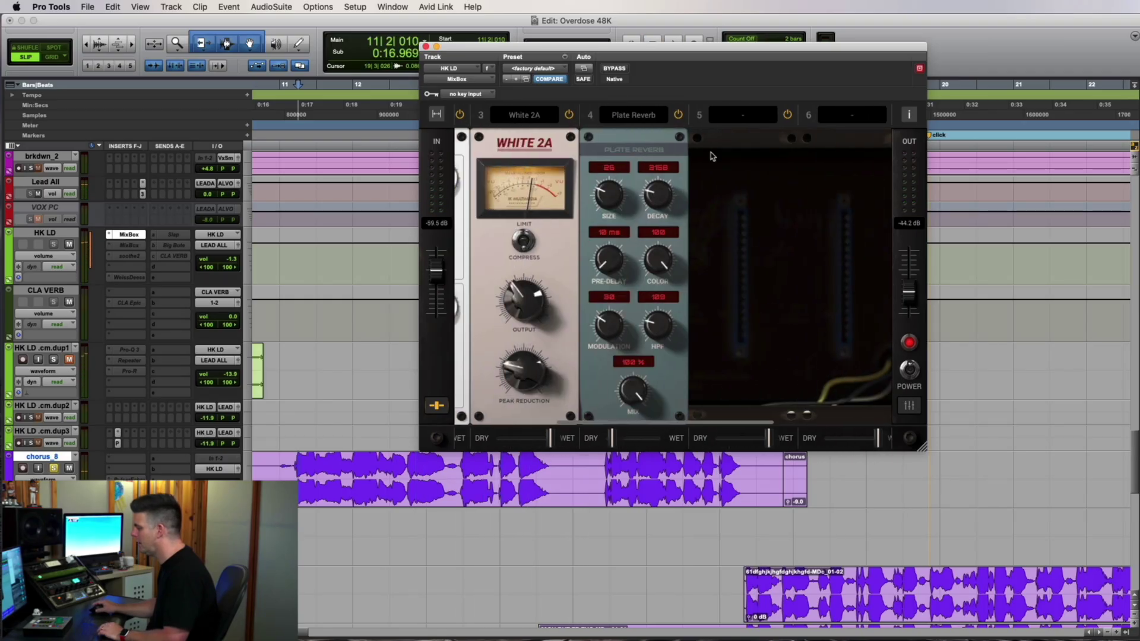
left_click(743, 119)
mouse_move(757, 178)
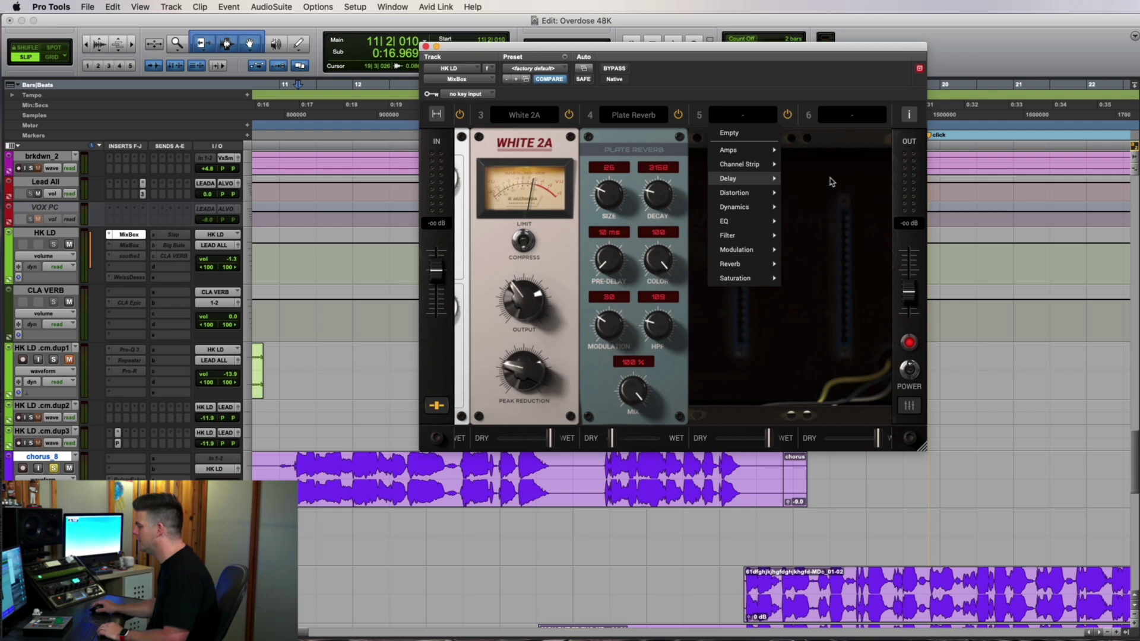
left_click(831, 180)
key("space")
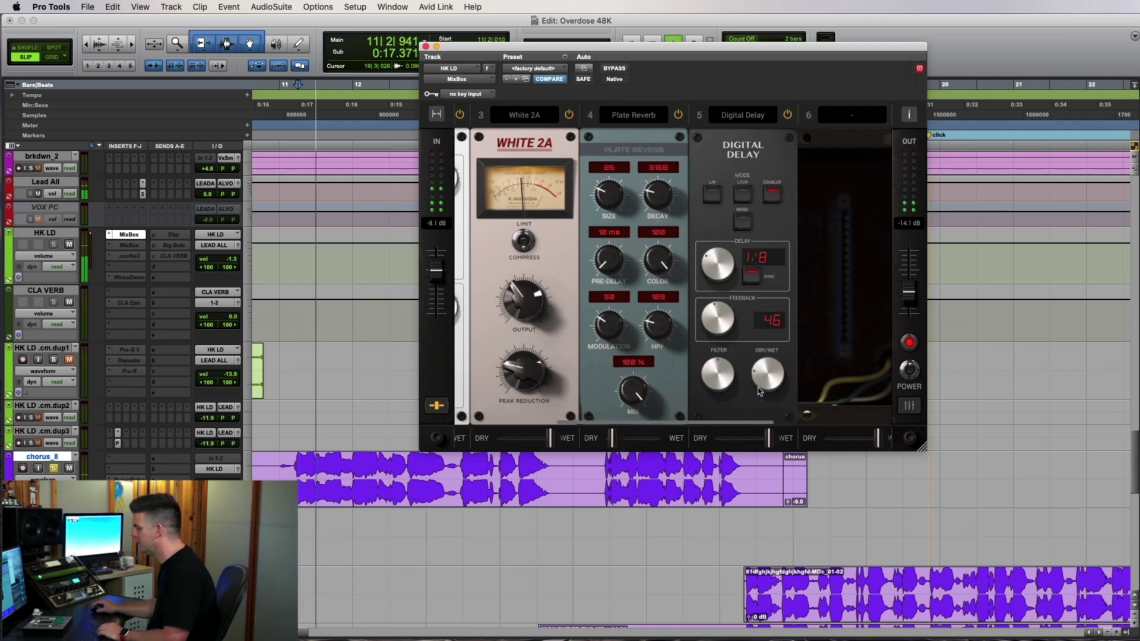
Switch the Digital Delay to L/R mode and set its slot's dry/wet blend to 11% while the passage plays
left_click_drag(768, 438, 716, 449)
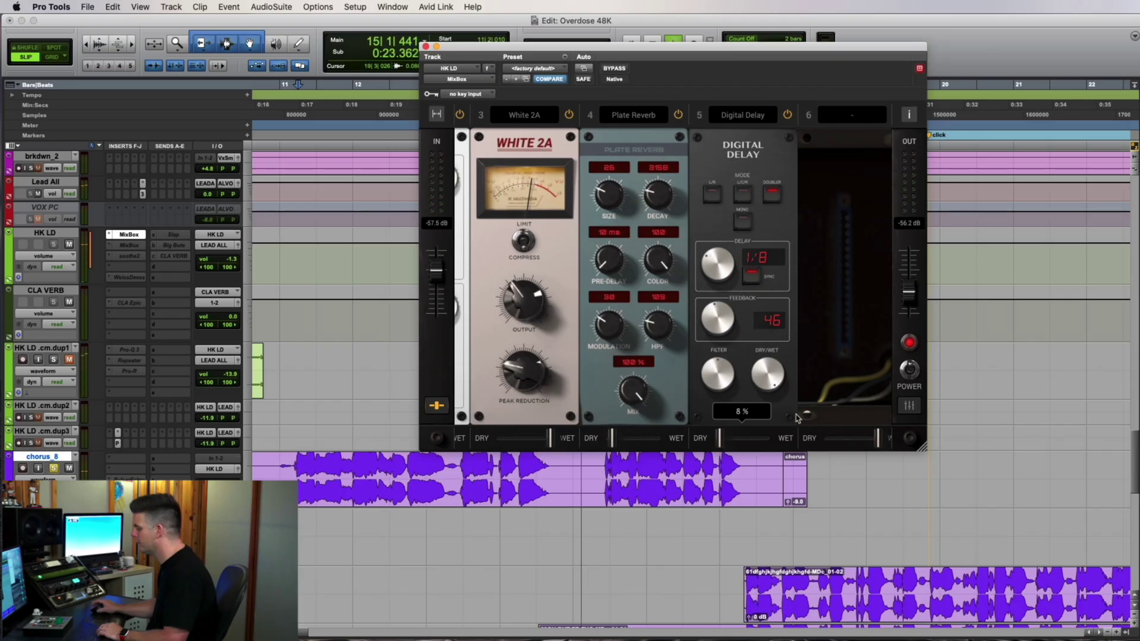
left_click(742, 193)
left_click(712, 194)
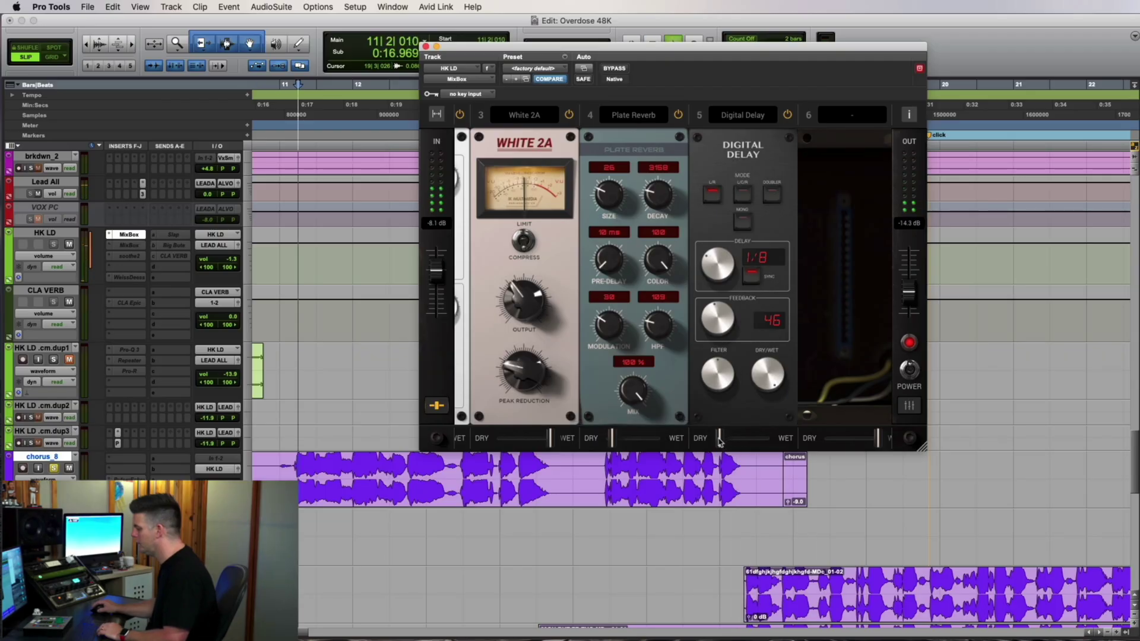
mouse_move(720, 440)
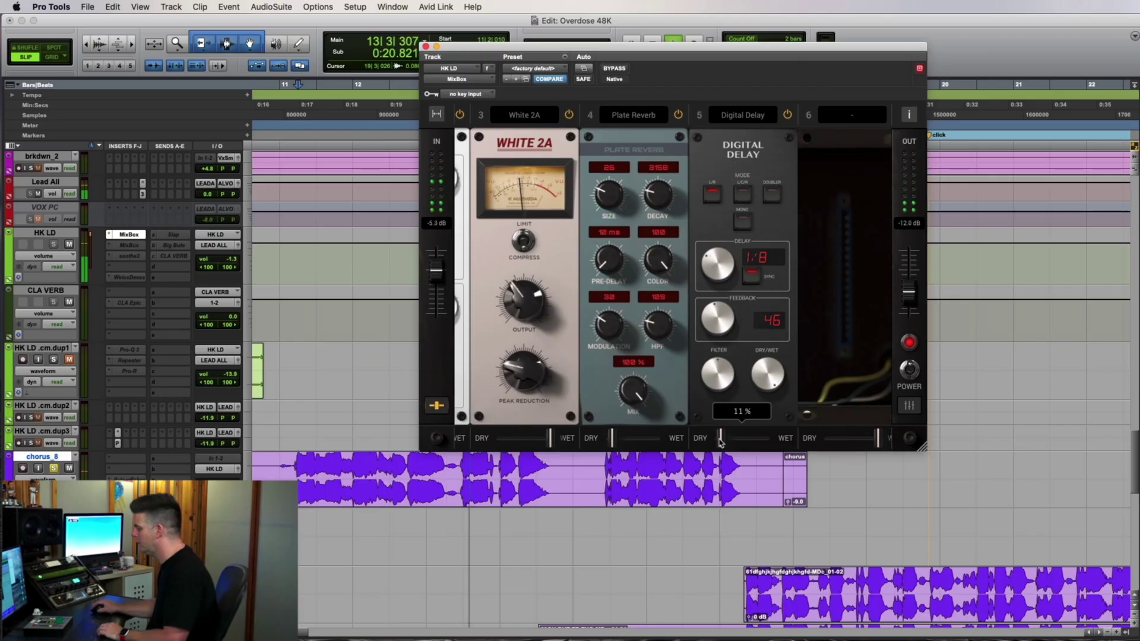
Load Flanger into slot 6 of the rack and set the slot's dry/wet blend to 4%
key("space")
left_click(847, 116)
mouse_move(844, 259)
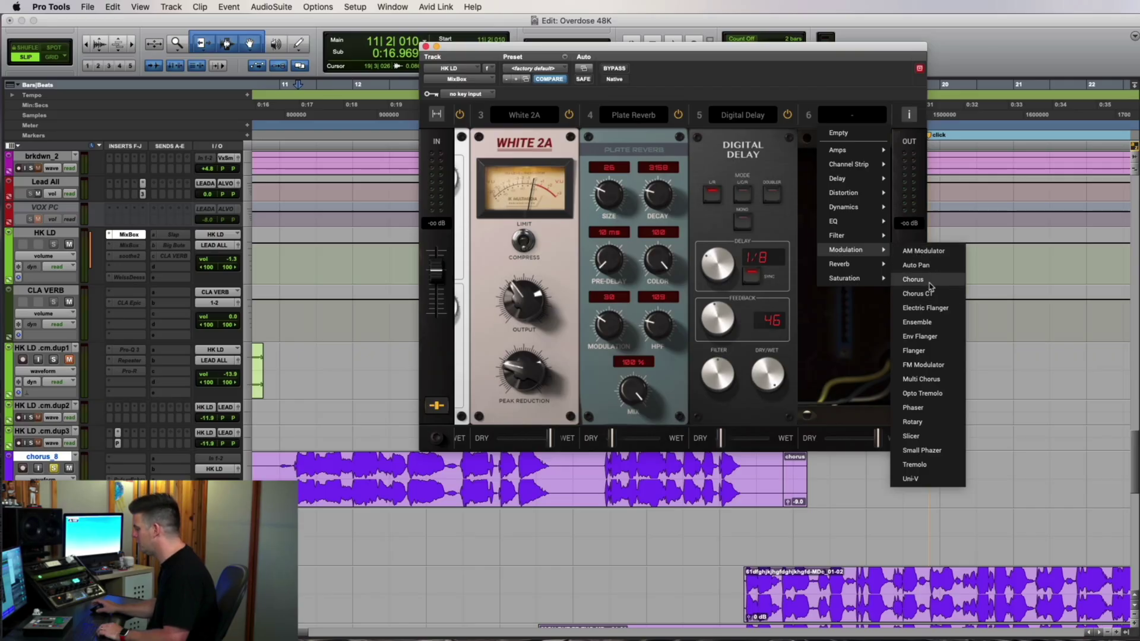
left_click(917, 350)
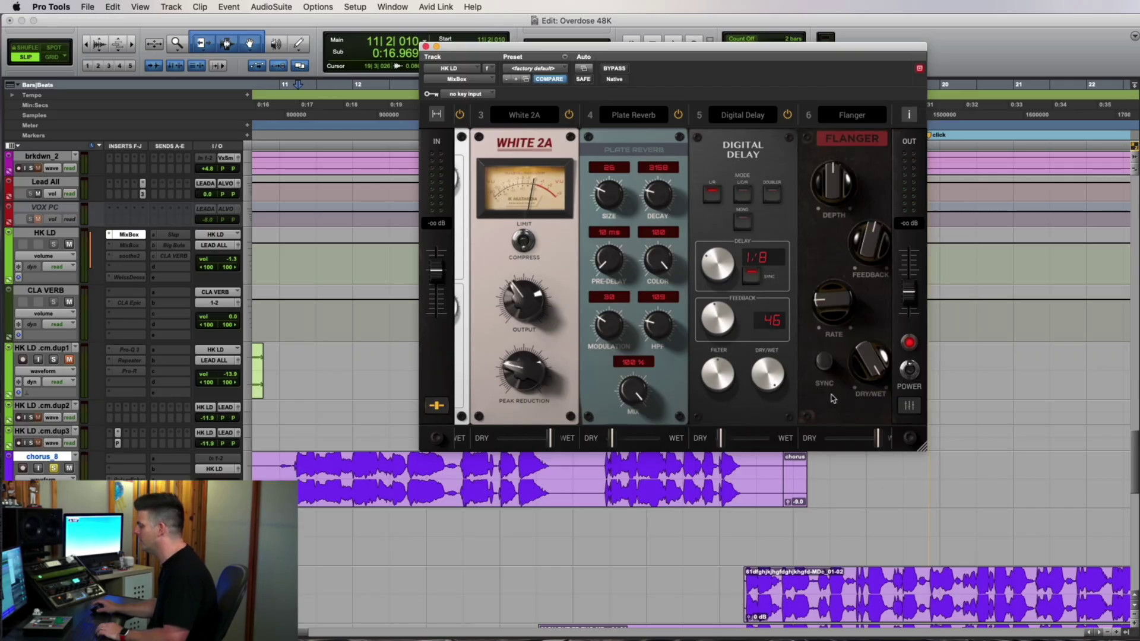
mouse_move(874, 437)
left_mouse_down()
mouse_move(816, 443)
mouse_move(856, 445)
left_mouse_up()
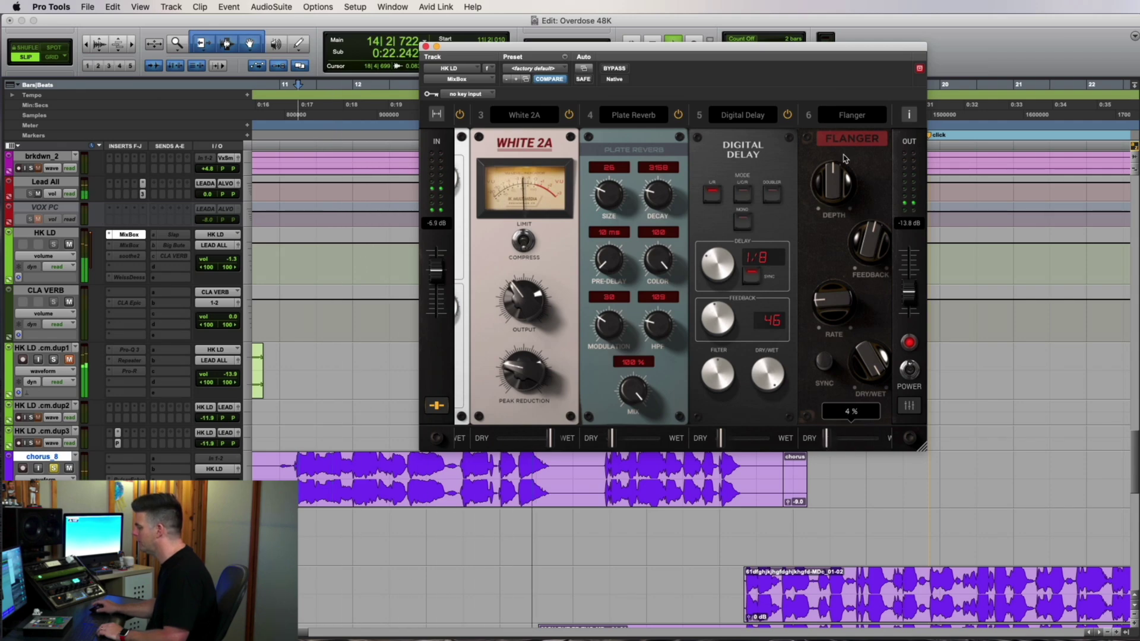
Compare the playing passage with the Flanger off and on, and with the whole MixBox bypassed and active
scroll(843, 178, "right", 3)
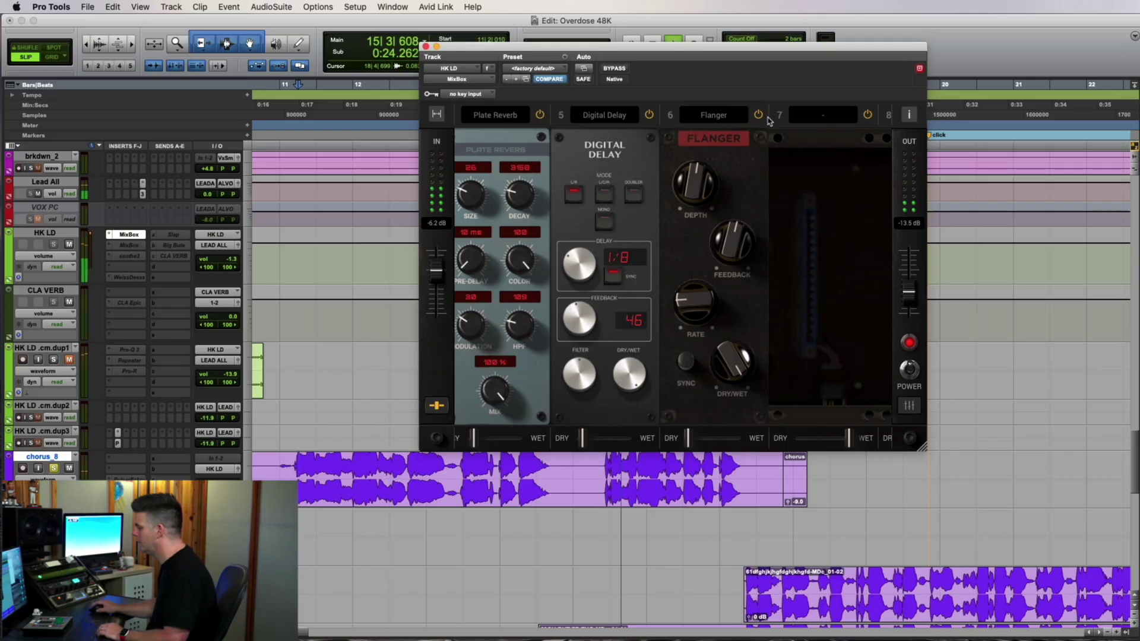
left_click(759, 115)
left_click(759, 116)
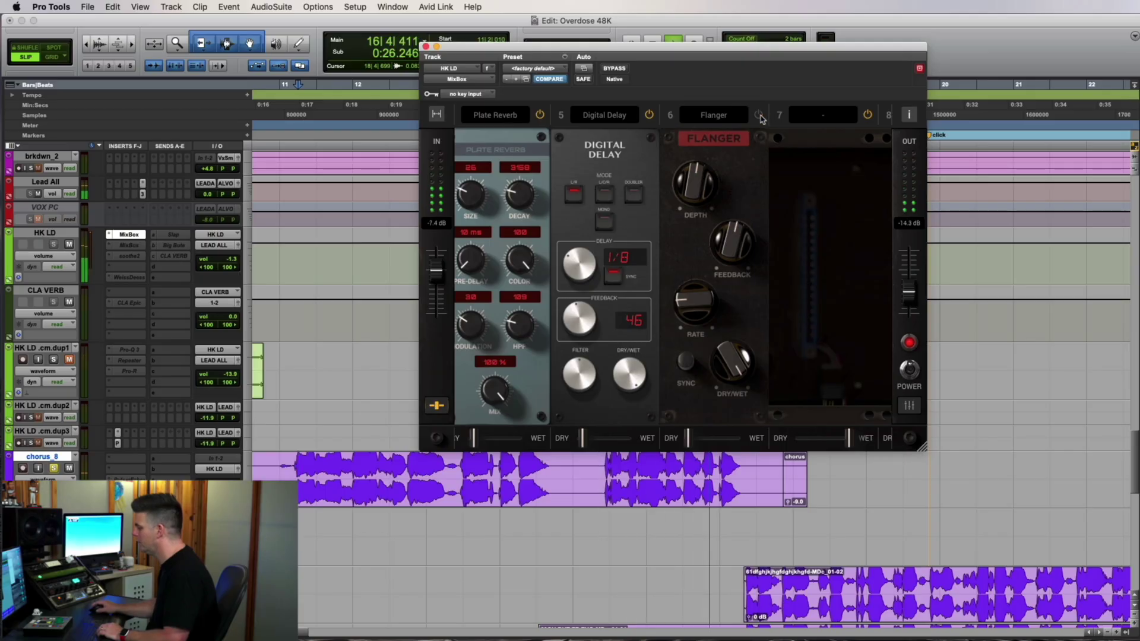
left_click(615, 68)
key("space")
key("space")
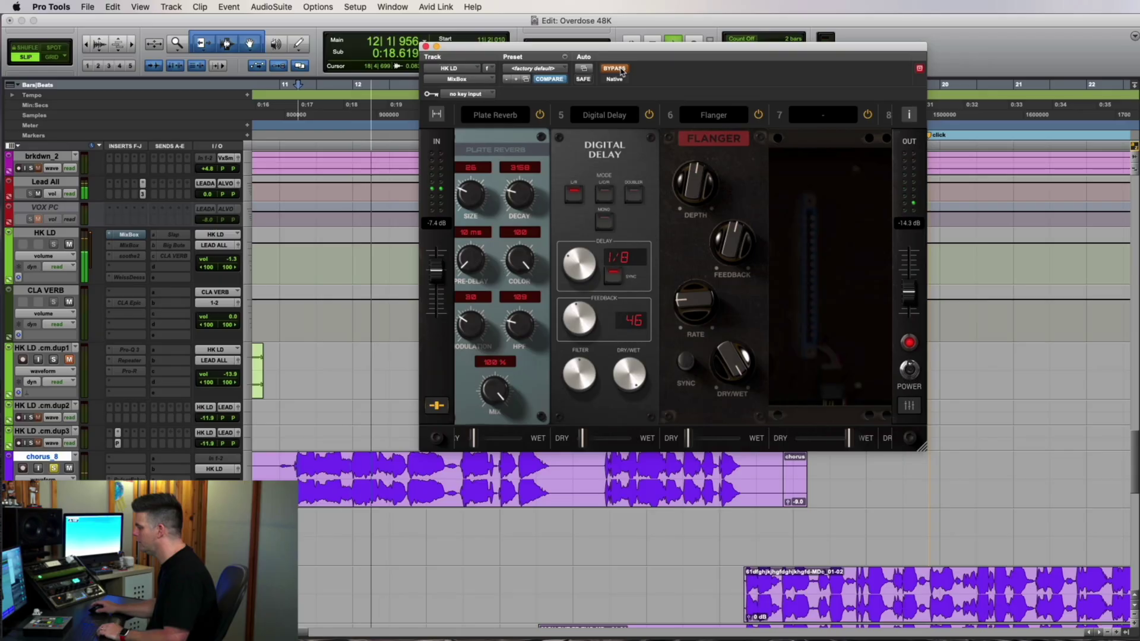
left_click(617, 70)
Raise MixBox's output level to -2 dB during playback and compare the bypassed and active sound
left_click_drag(719, 64, 759, 74)
left_click_drag(948, 294, 949, 291)
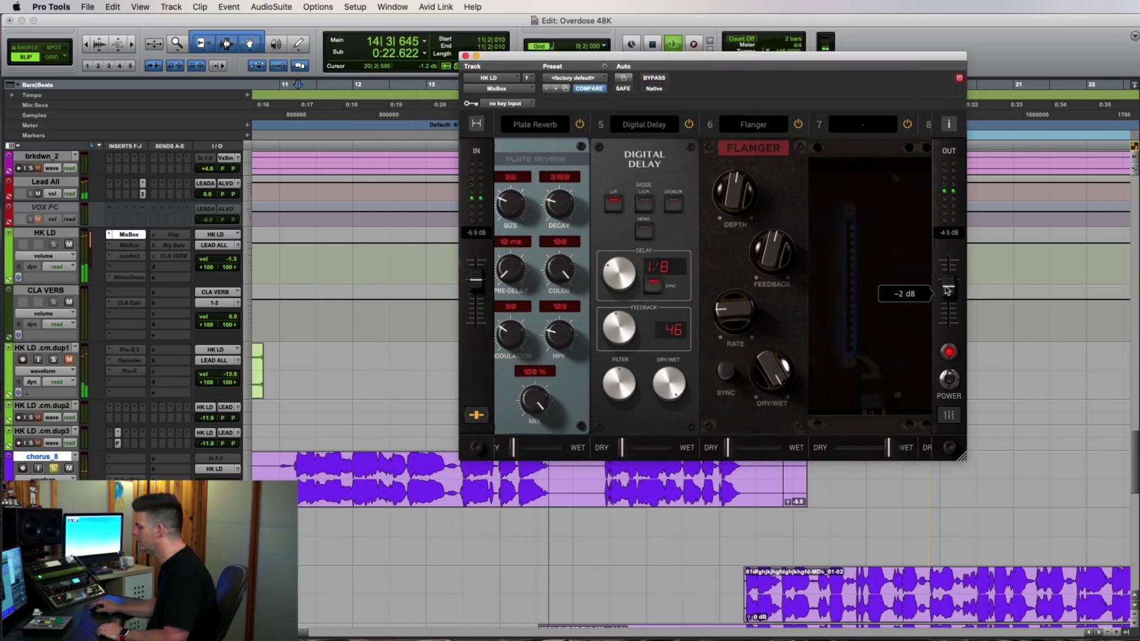
left_click(658, 79)
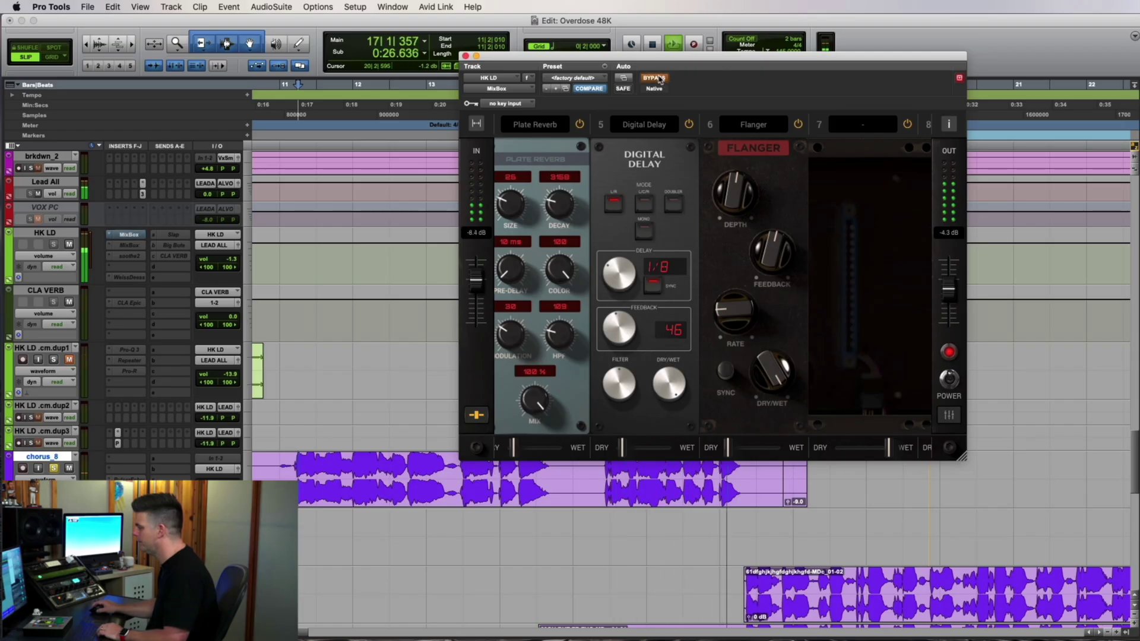
left_click(657, 79)
key("space")
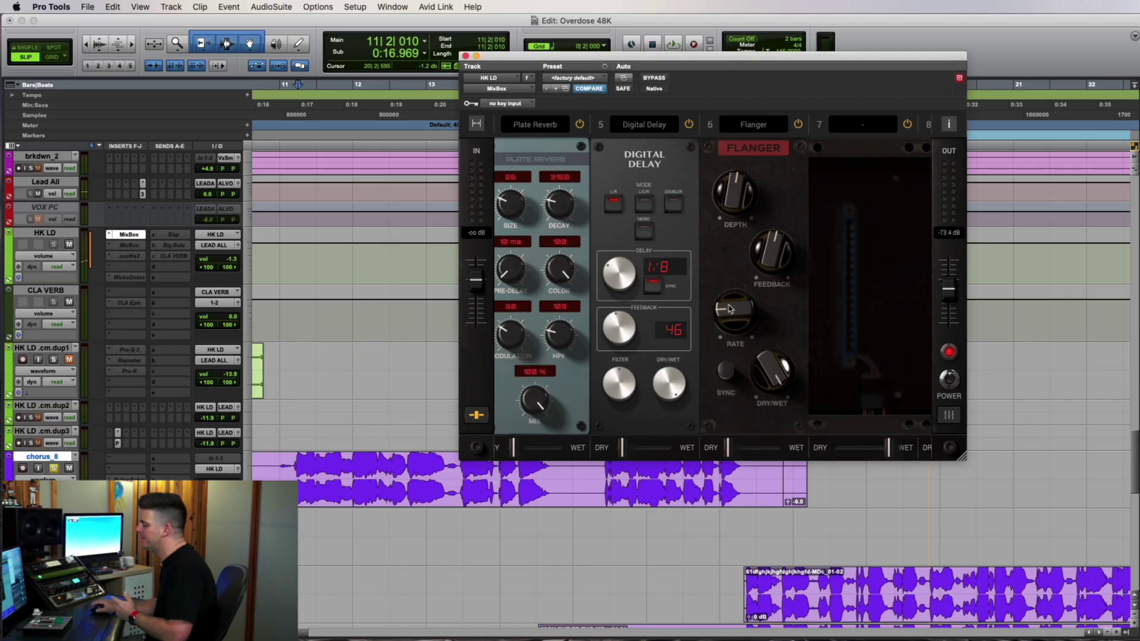
scroll(693, 312, "left", 2)
scroll(694, 312, "left", 5)
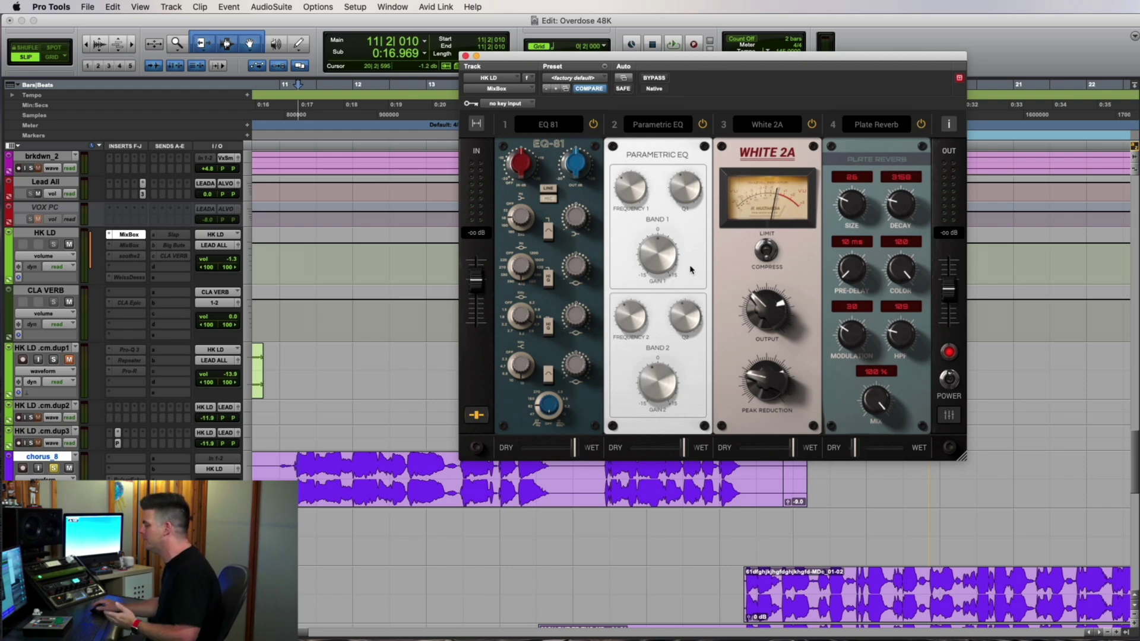
scroll(692, 270, "right", 5)
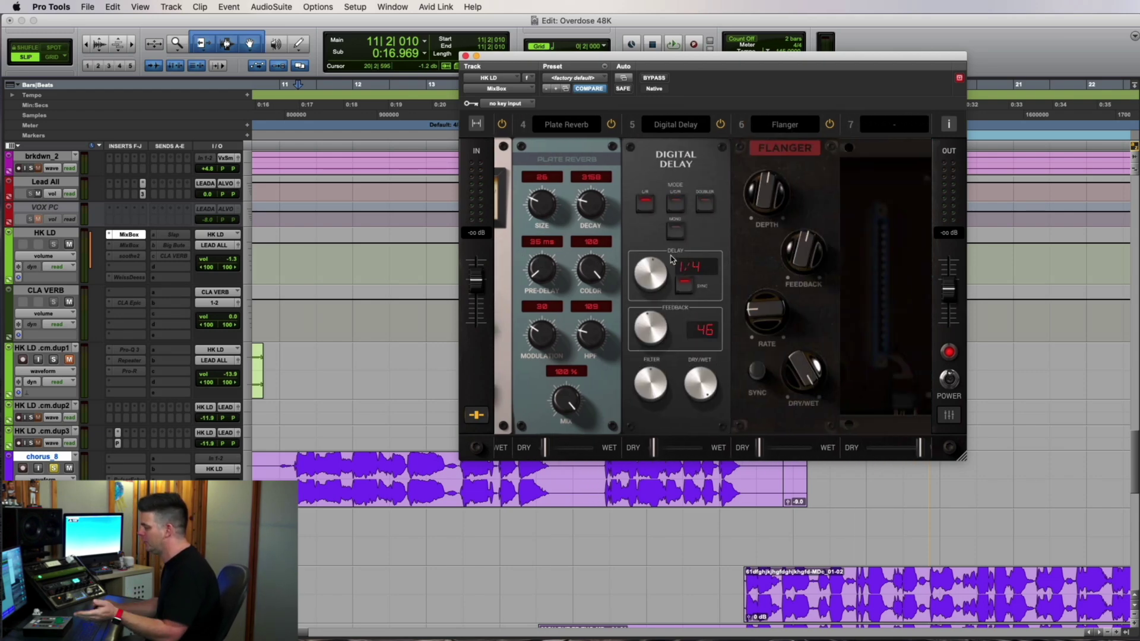
scroll(665, 264, "left", 5)
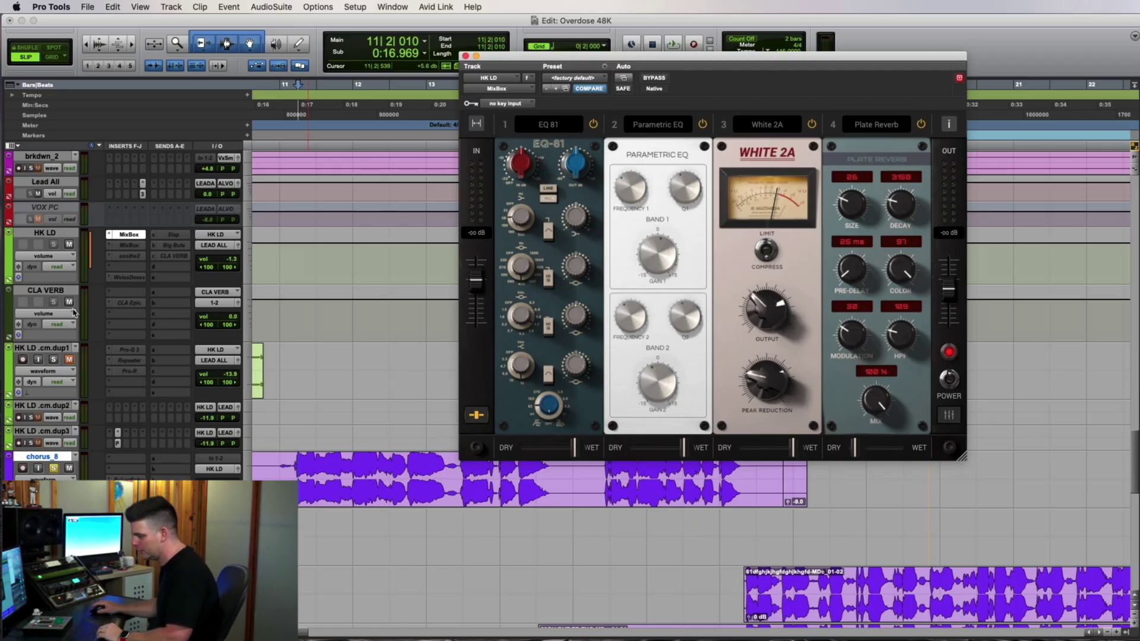
Bypass MixBox on the HK LD track and insert a new MixBox after Pro-R on the HK LD .cm.dup1 track
left_click(129, 235)
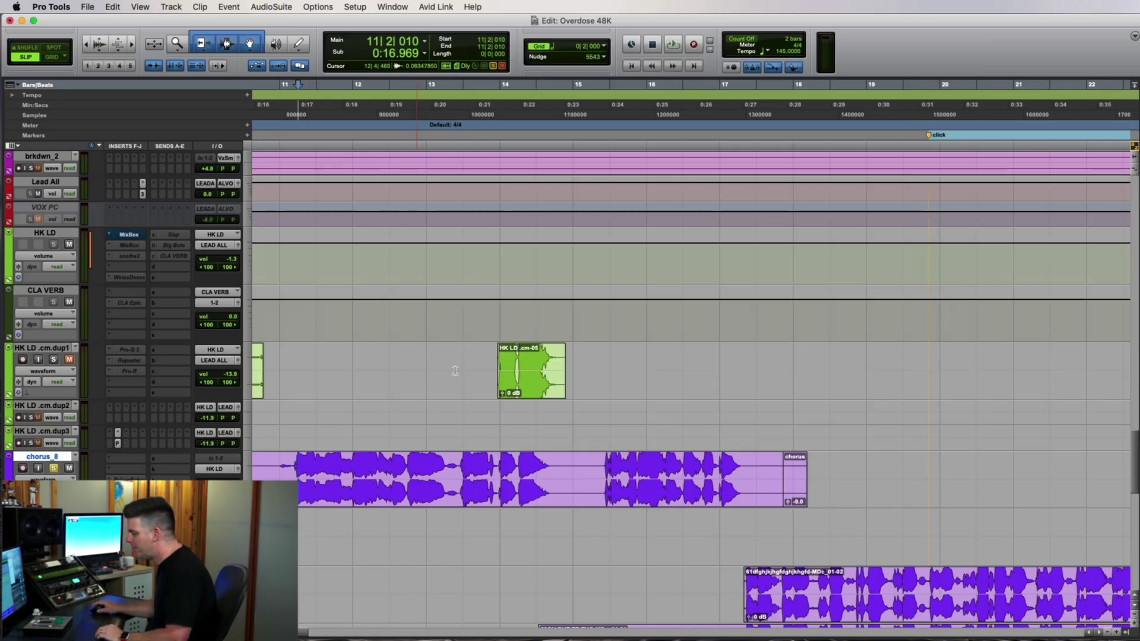
left_click(476, 361)
left_click(136, 389)
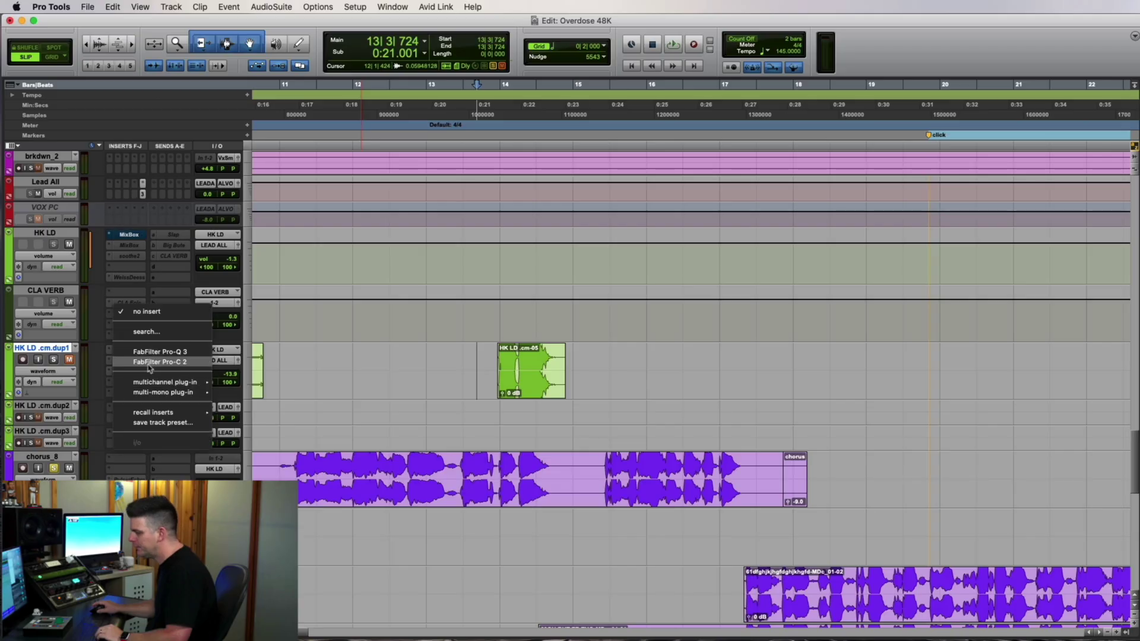
left_click(317, 356)
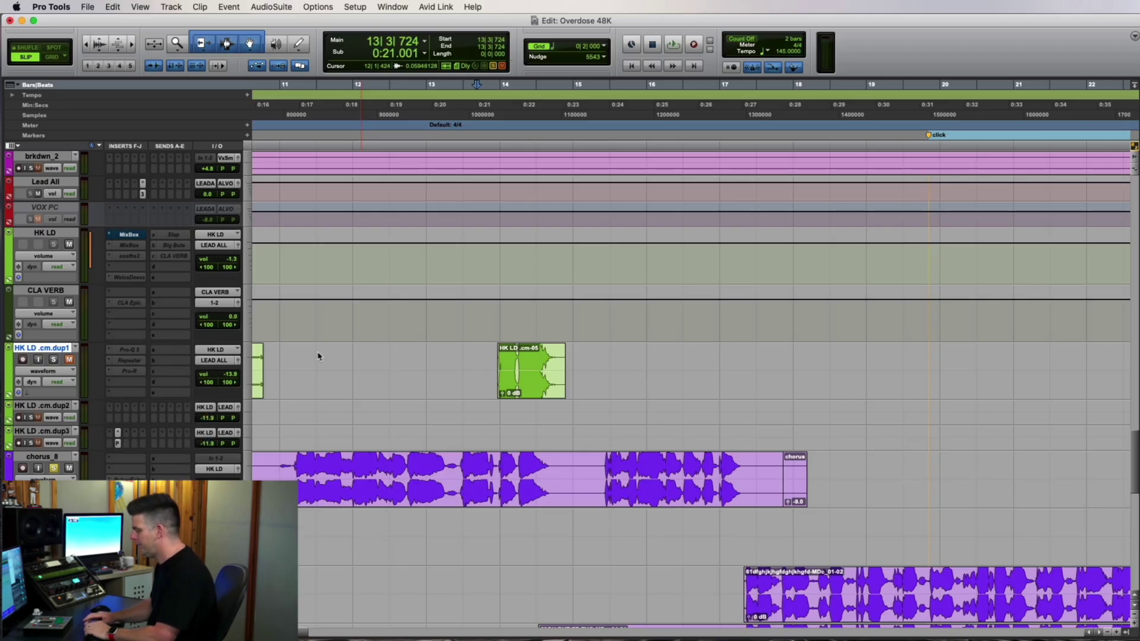
left_click(135, 389)
type("mix")
left_click(214, 396)
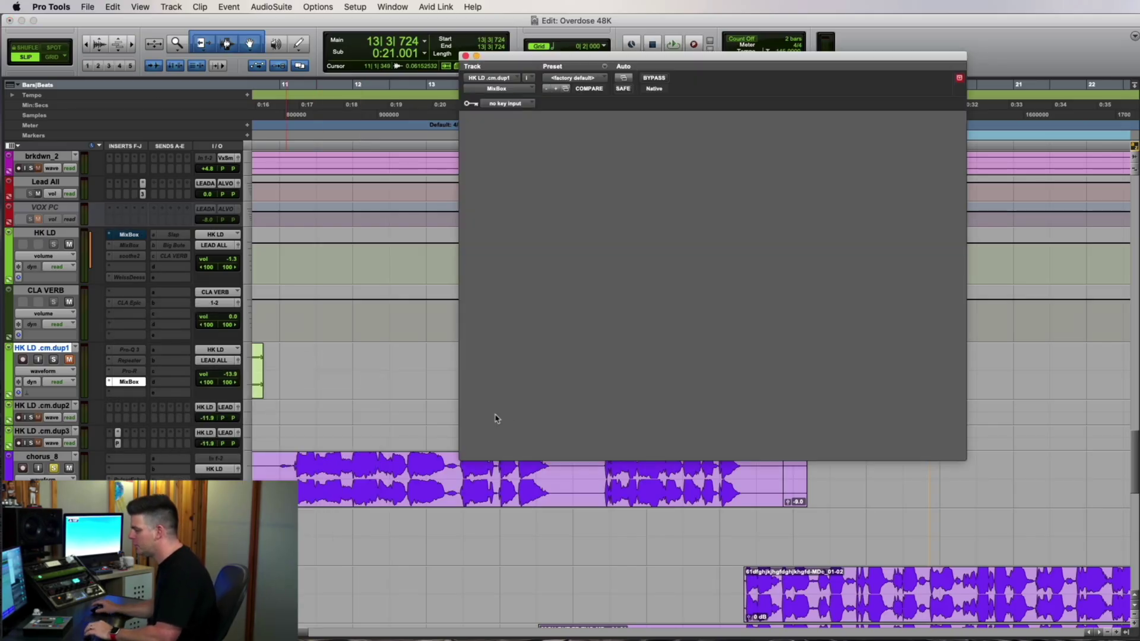
left_click_drag(566, 60, 797, 79)
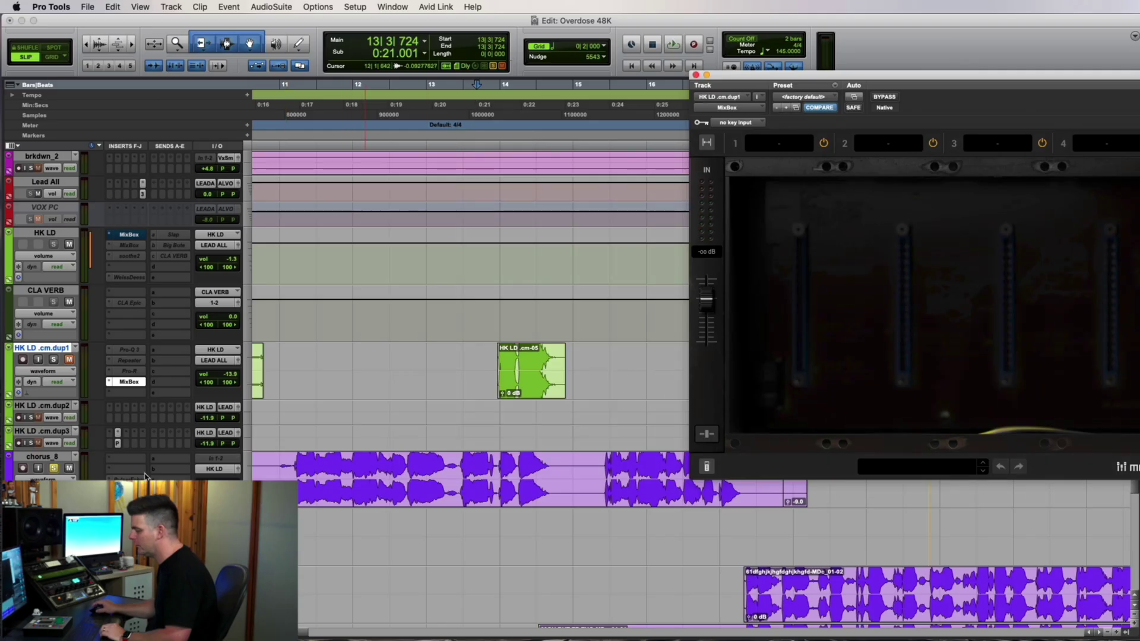
Open the Repeater insert on HK LD .cm.dup1 and return to that track's MixBox
left_click(480, 413)
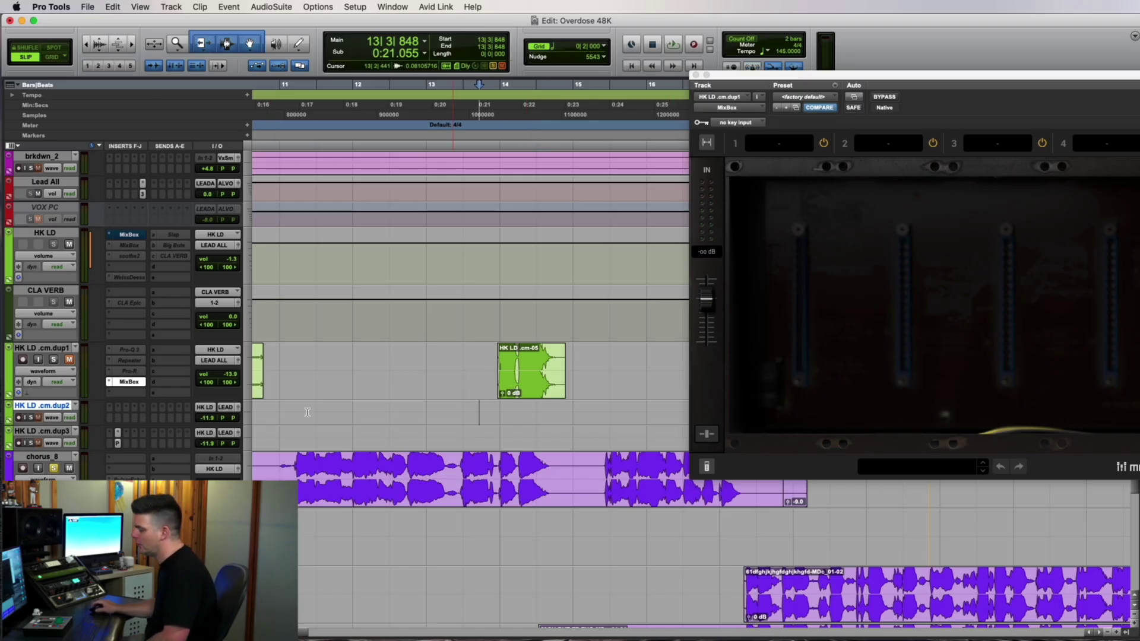
left_click(129, 360)
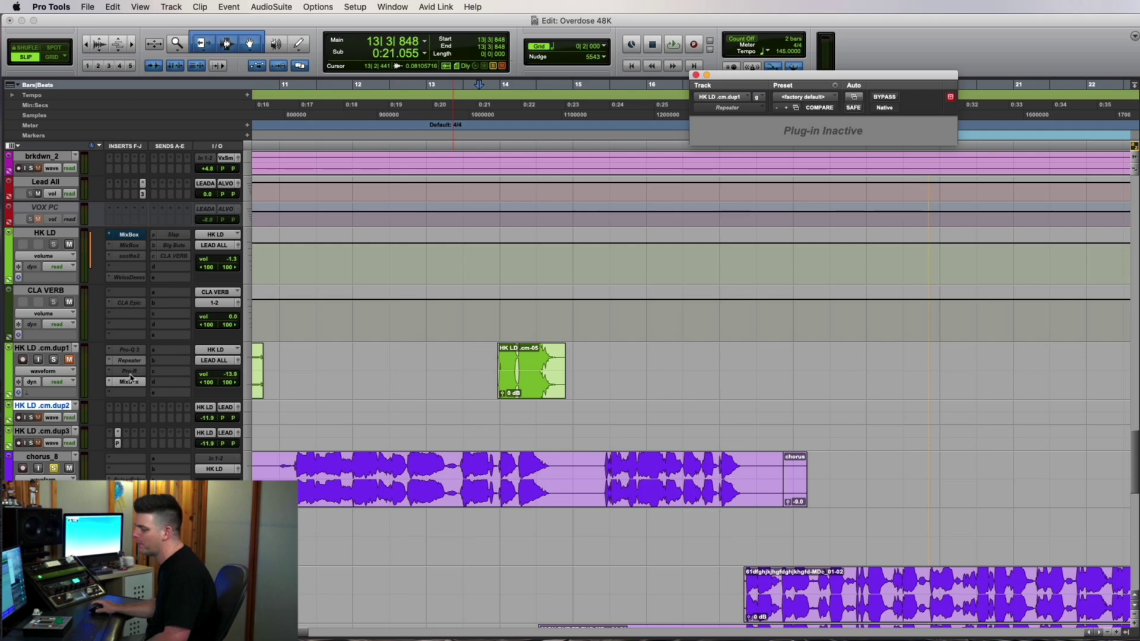
left_click(131, 381)
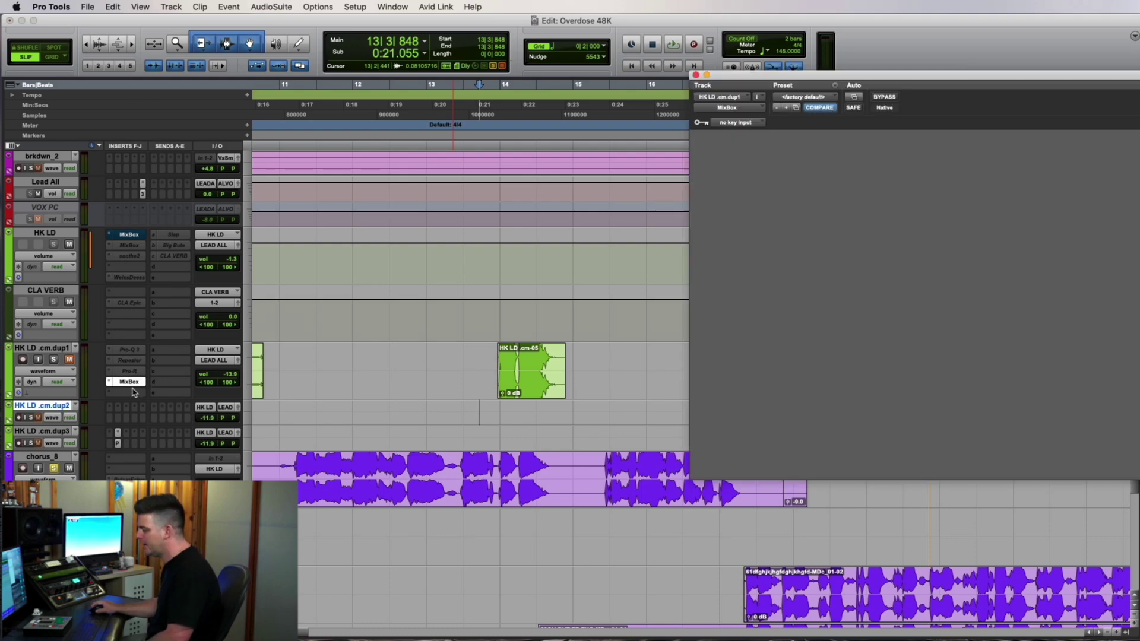
Load Digital Delay into slot 1 with its own Dry/Wet fully wet and show the per-slot dry/wet controls
left_click(787, 152)
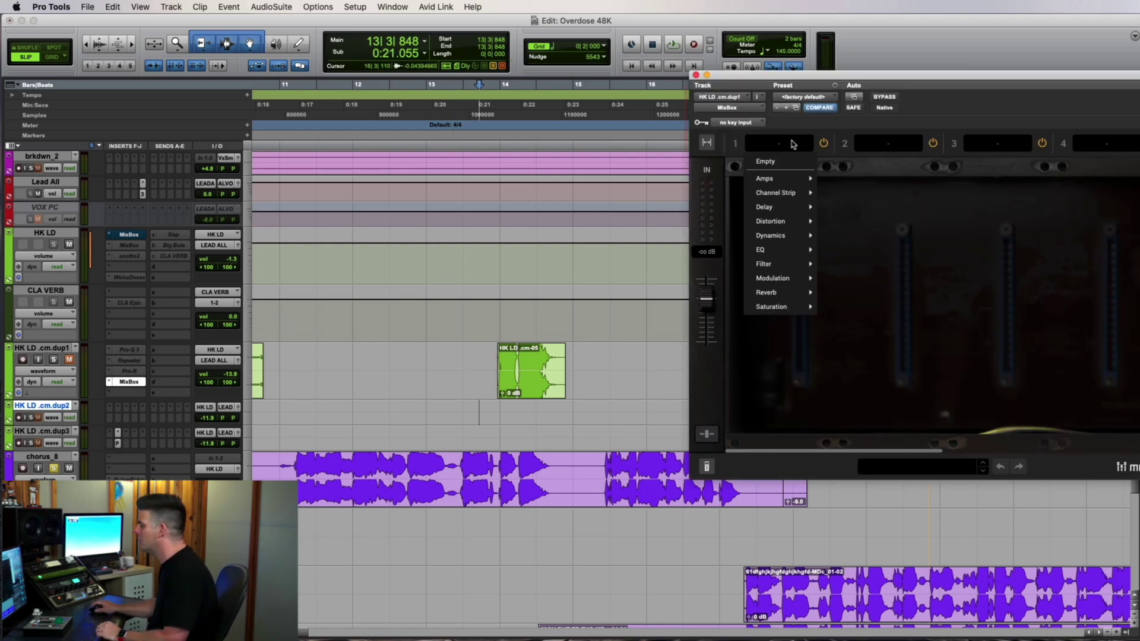
mouse_move(789, 208)
left_click(847, 208)
mouse_move(814, 411)
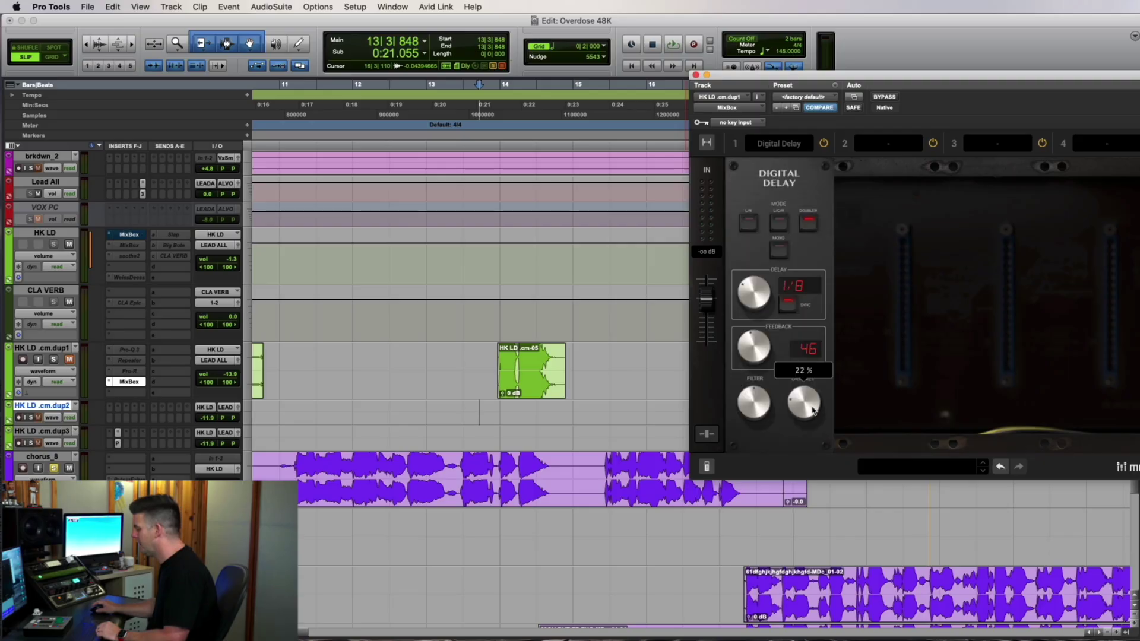
left_click(703, 433)
Load Hall Reverb into slot 2 and set the slot's dry/wet blend to 13%
left_click(923, 141)
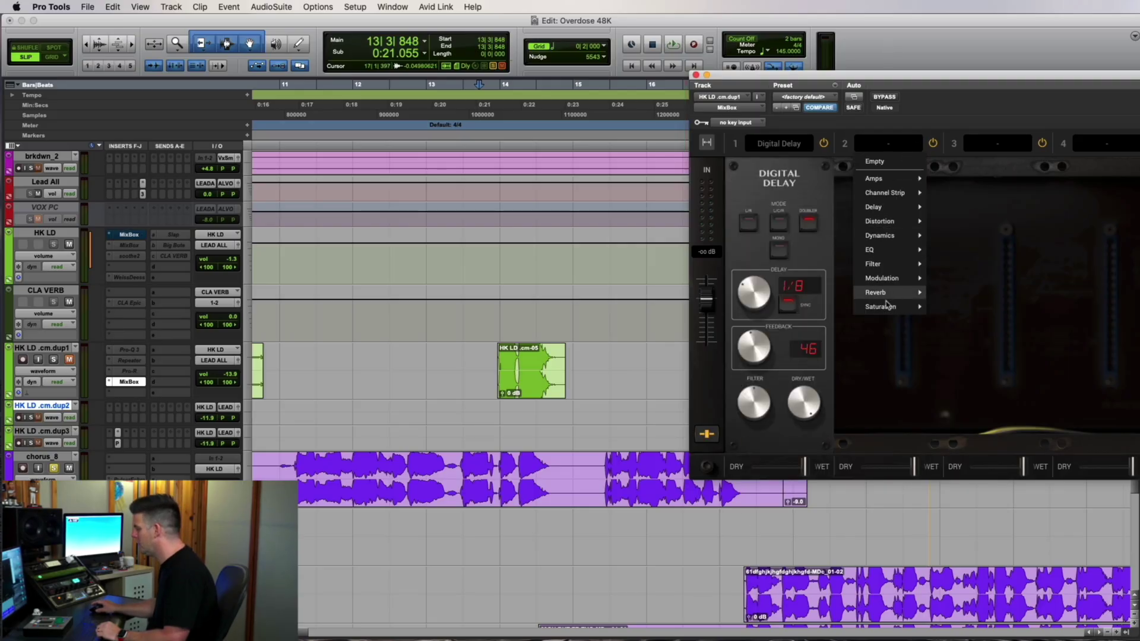
mouse_move(886, 296)
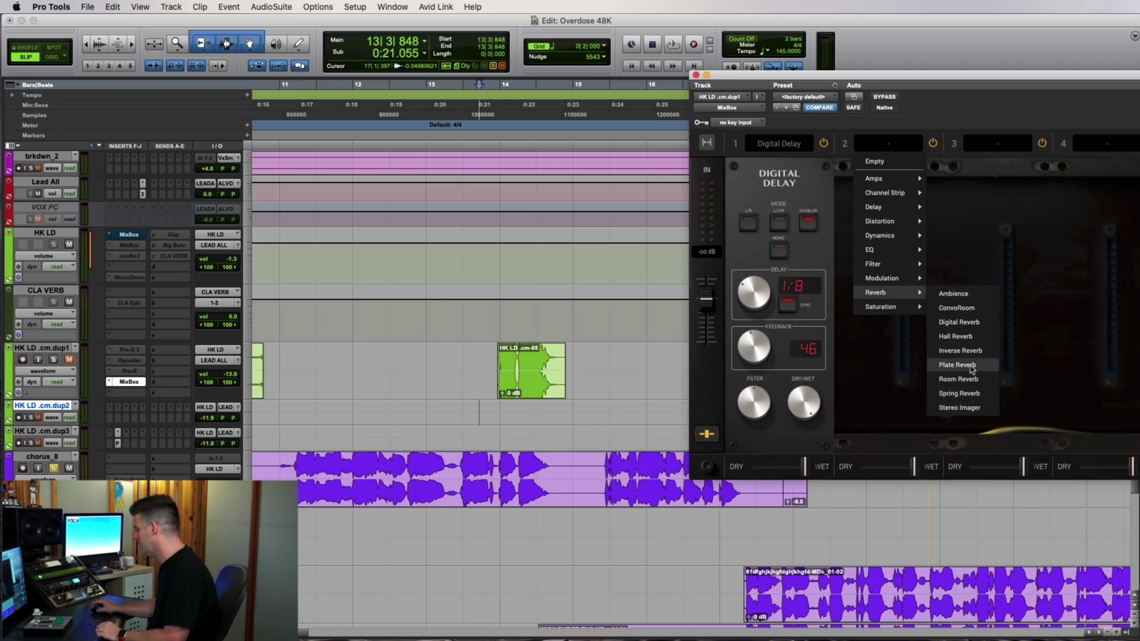
left_click(956, 336)
left_click(928, 470)
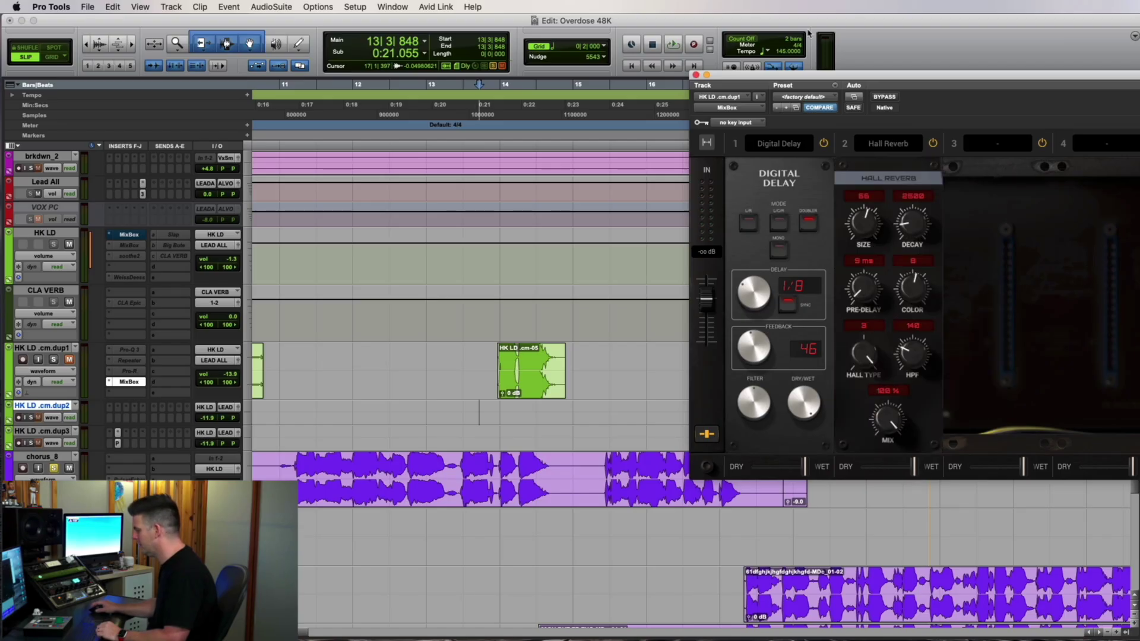
mouse_move(919, 472)
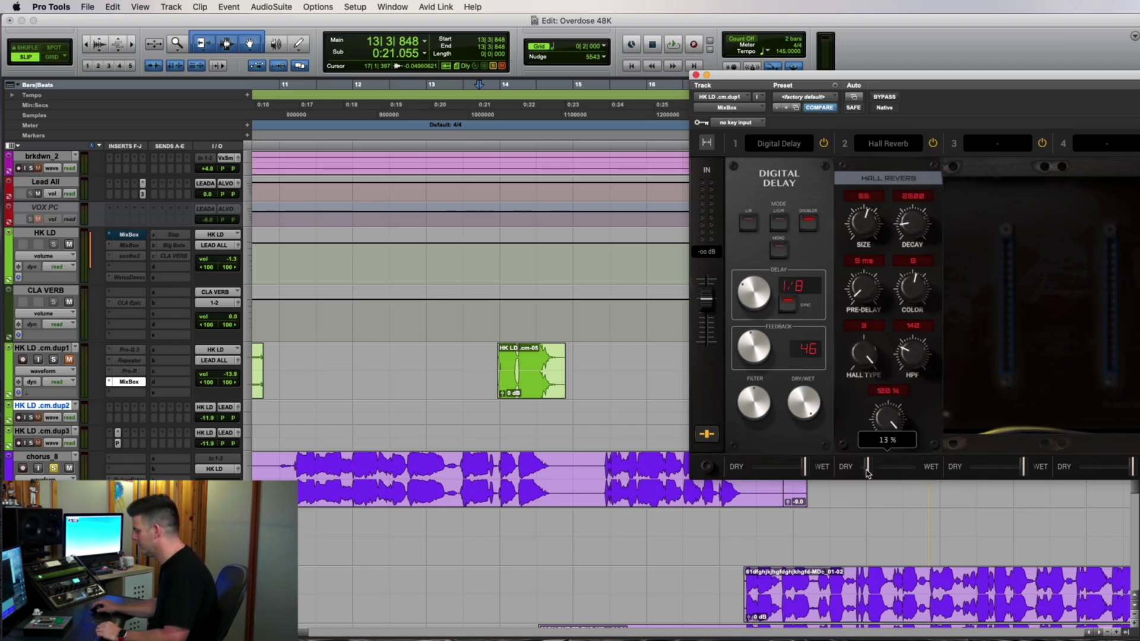
Unsolo the chorus_8 track and play the passage containing the HK LD .cm.dup1 clip
left_click(464, 380)
left_click(54, 468)
key("space")
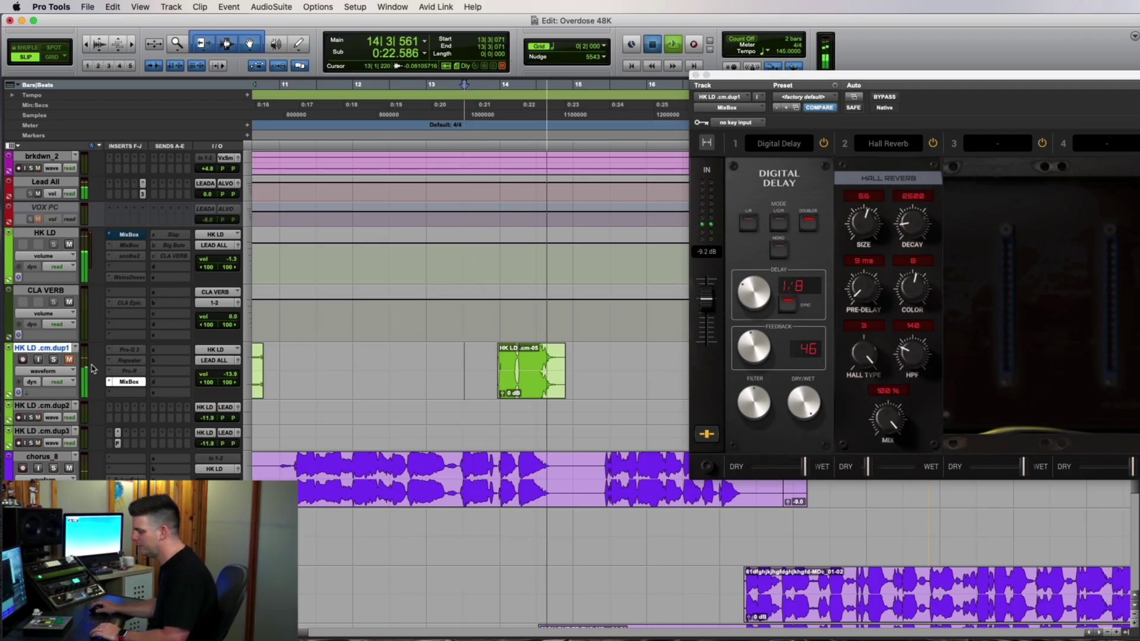
key("space")
Replay the clip's passage with HK LD's MixBox active again and set the slot 1 Digital Delay time to 1/4
left_click(443, 365)
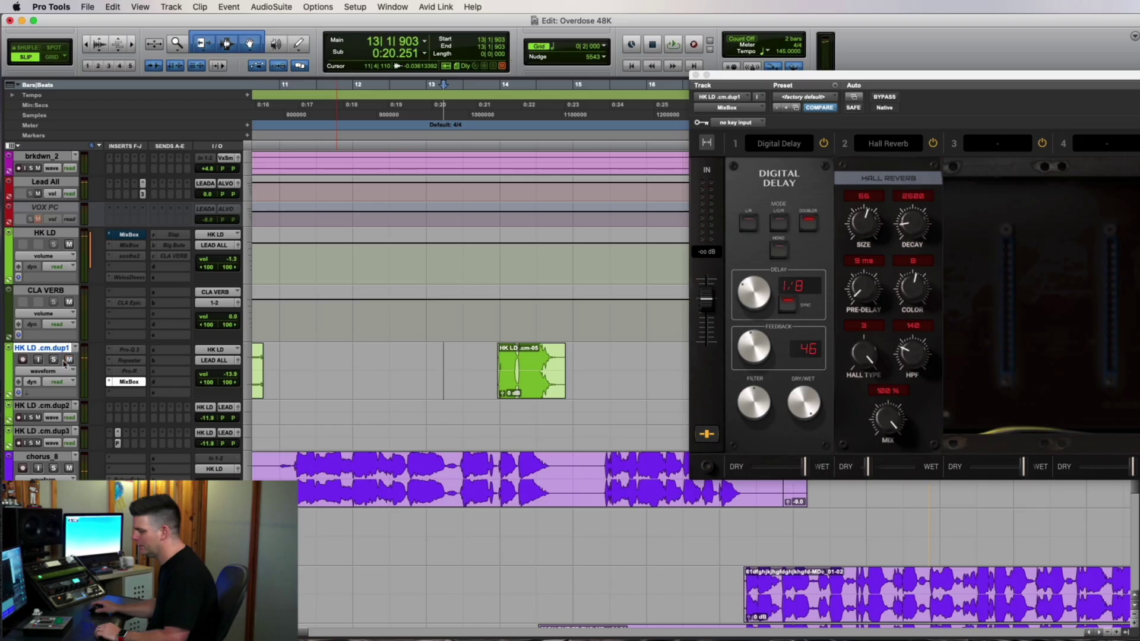
key("space")
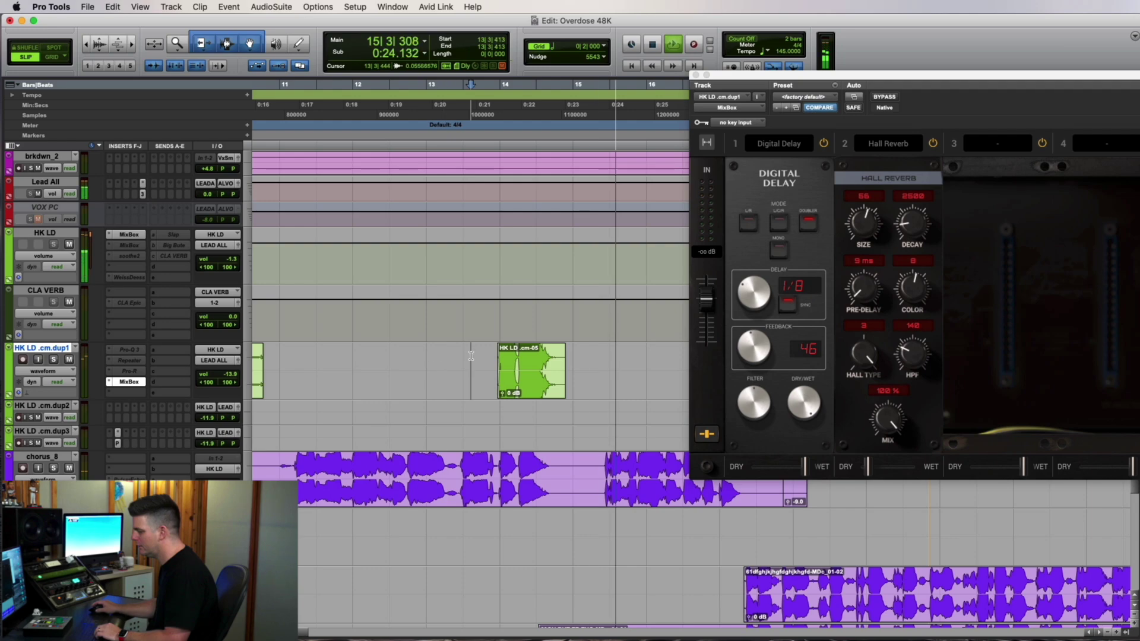
left_click(470, 375)
left_click_drag(754, 291, 757, 271)
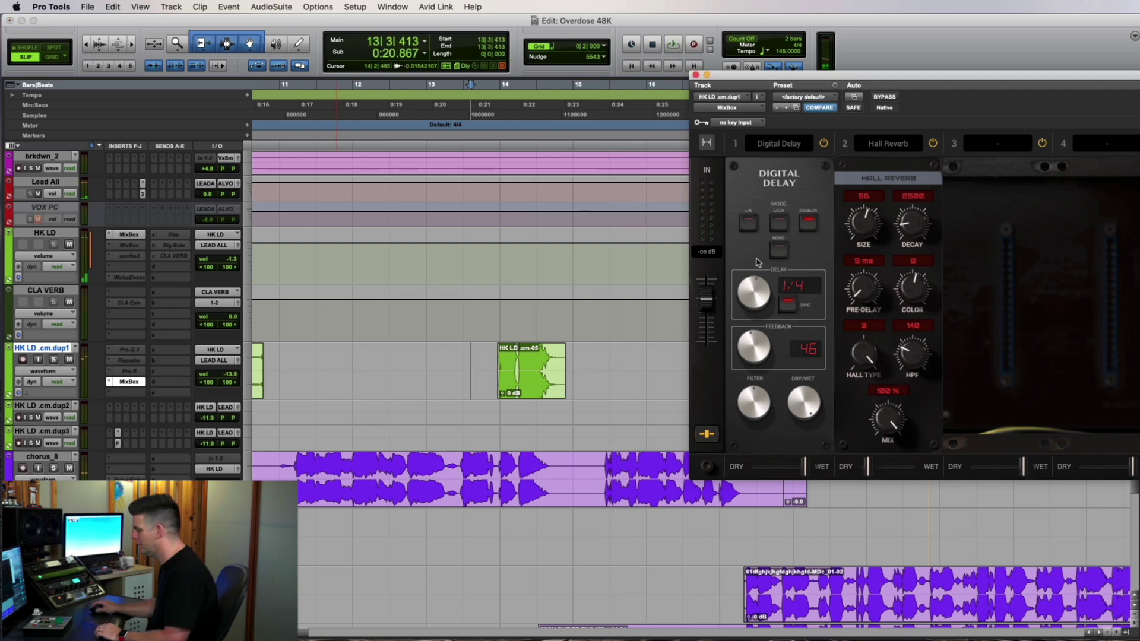
Switch off the Digital Delay in slot 5 of HK LD's MixBox and play from just before bar 13
left_click(132, 236)
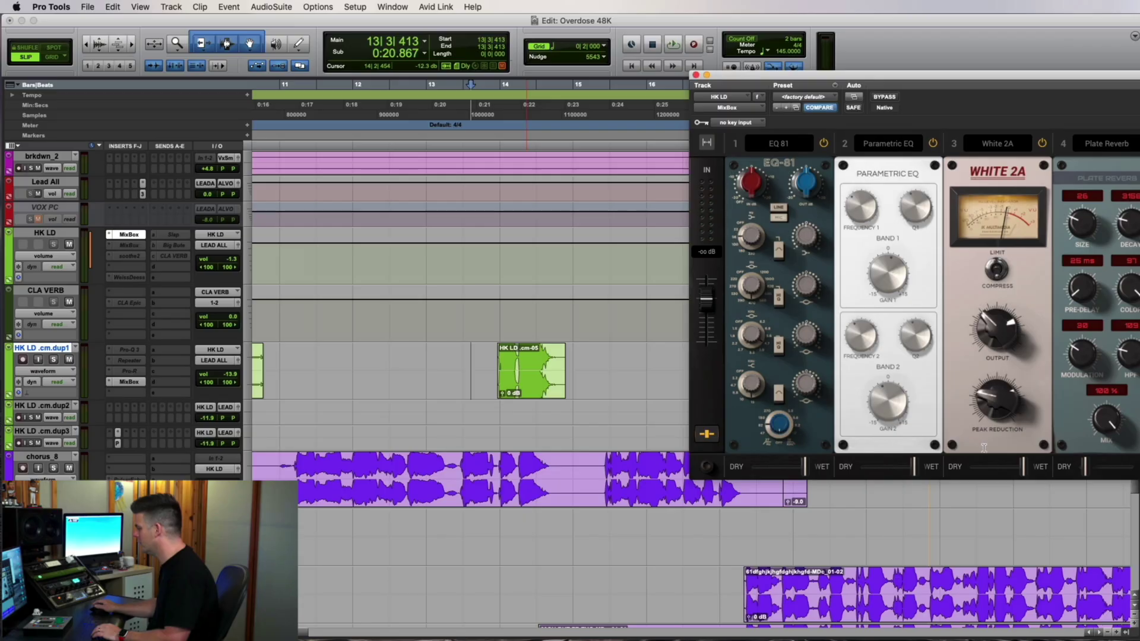
scroll(985, 445, "right", 5)
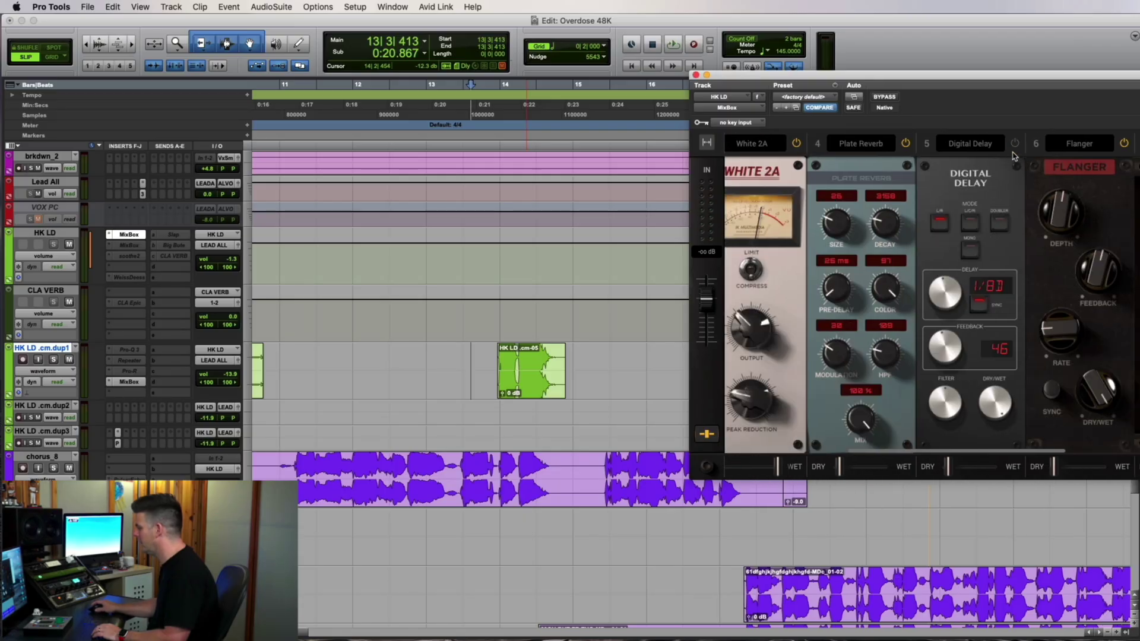
left_click(425, 380)
key("space")
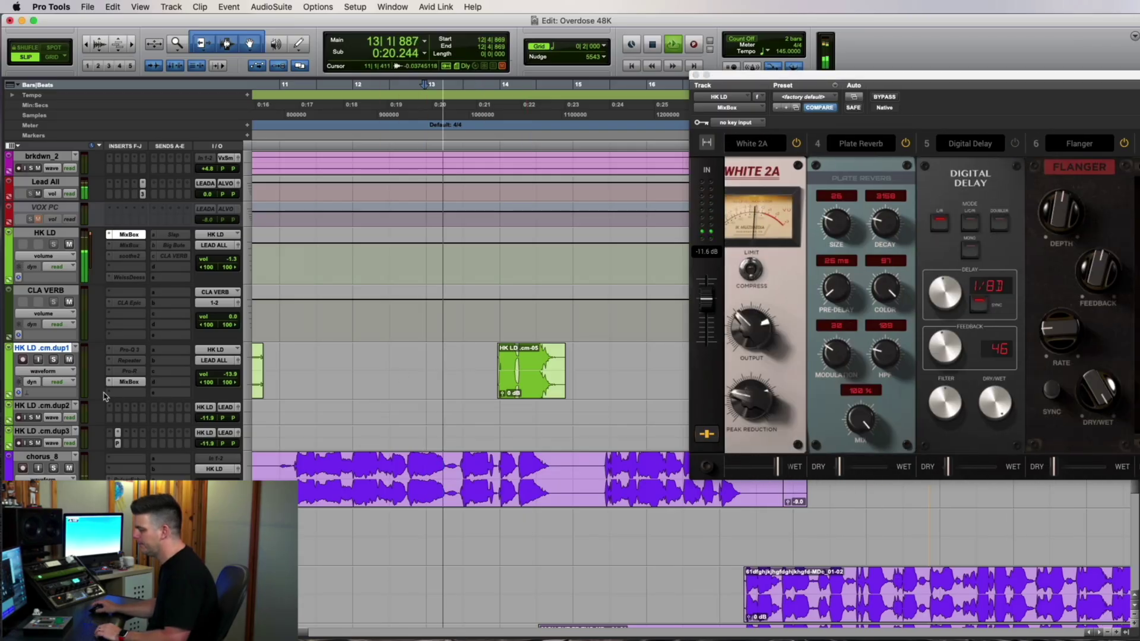
Return to MixBox on HK LD .cm.dup1, stop playback and set its Digital Delay time to 1/4D
left_click(128, 381)
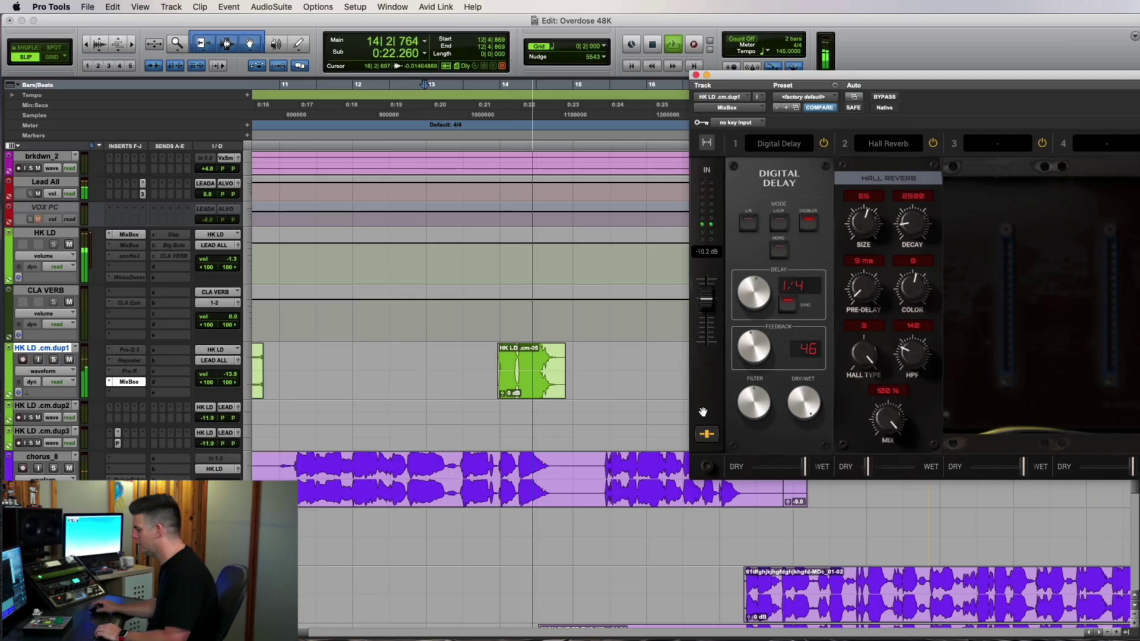
key("space")
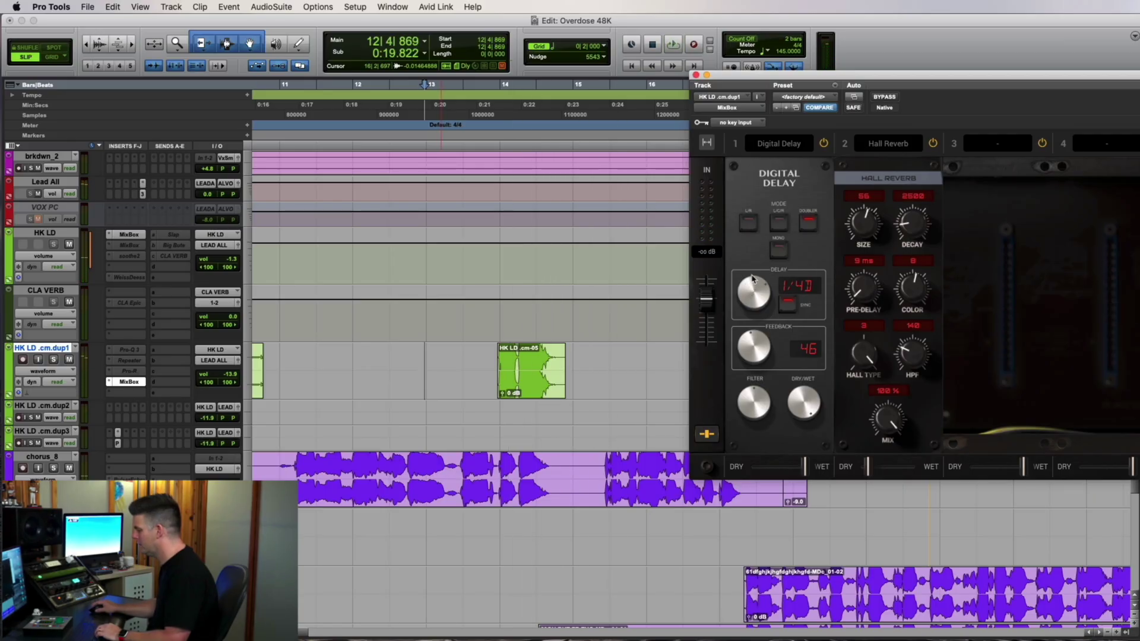
Set the Digital Delay time to 1/2 and raise the HK LD .cm.dup1 track volume while the passage plays
key("space")
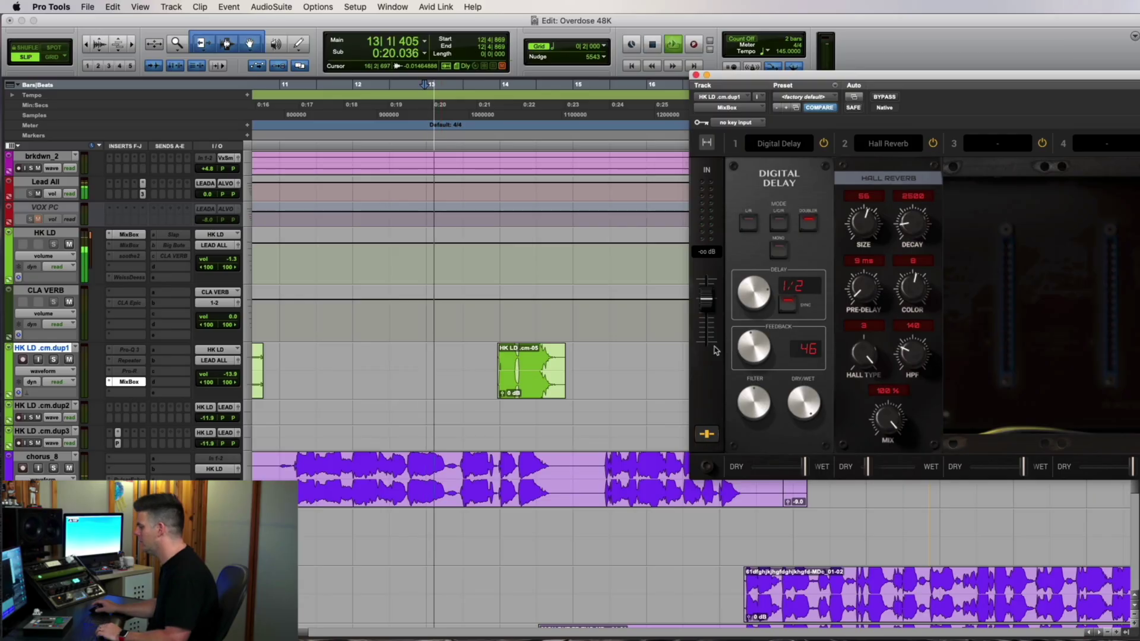
left_click_drag(217, 374, 215, 368)
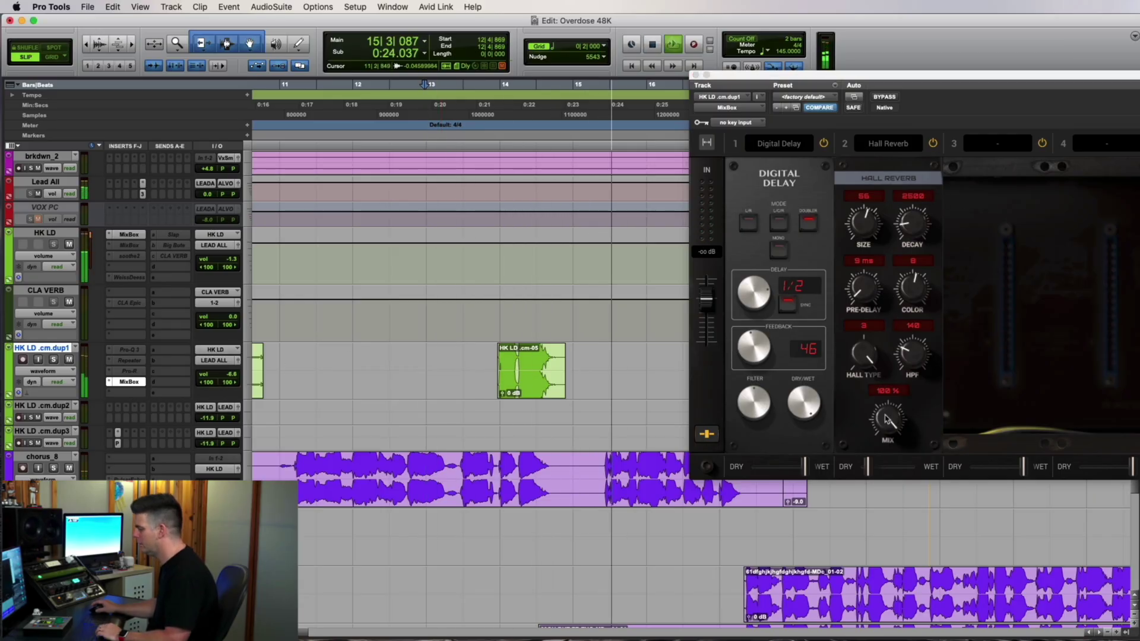
key("space")
Load an Env Filter into slot 3 of HK LD .cm.dup1's MixBox and play the passage with it
left_click(1009, 145)
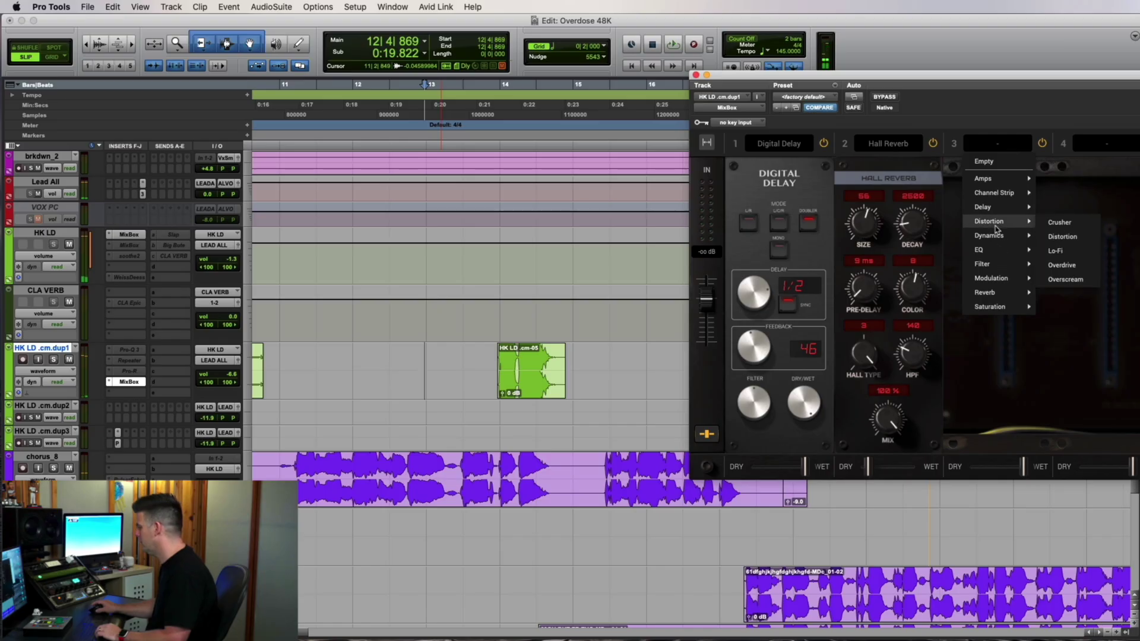
mouse_move(1000, 266)
left_click(1067, 267)
key("space")
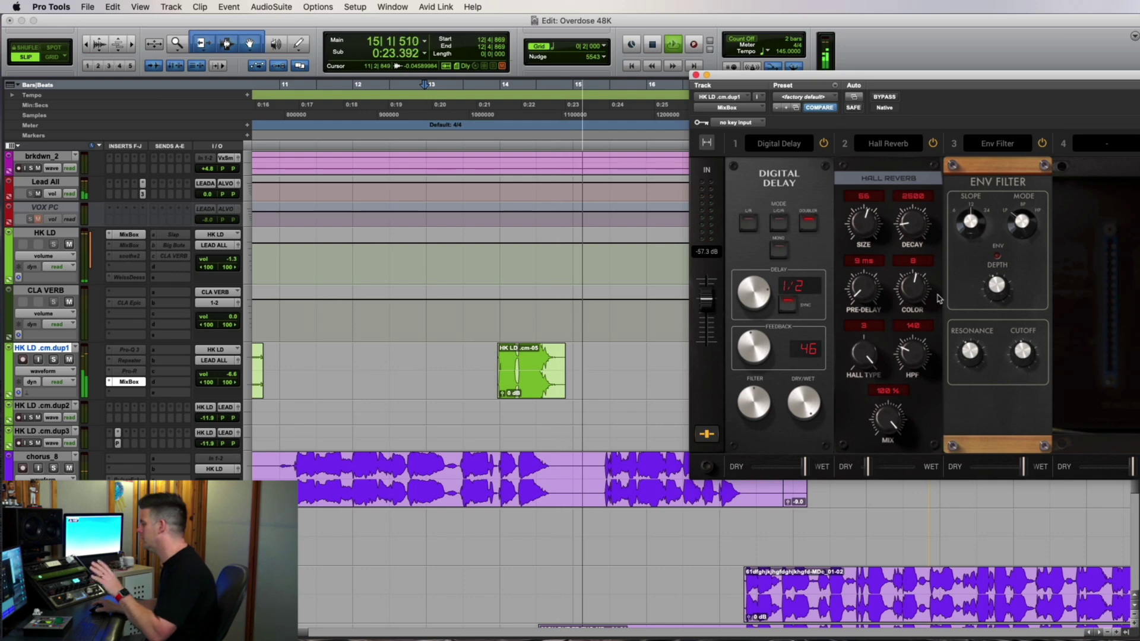
key("space")
Load an Auto Pan into MixBox slot 4 and play the passage with the full four-slot chain in view
left_click(1092, 264)
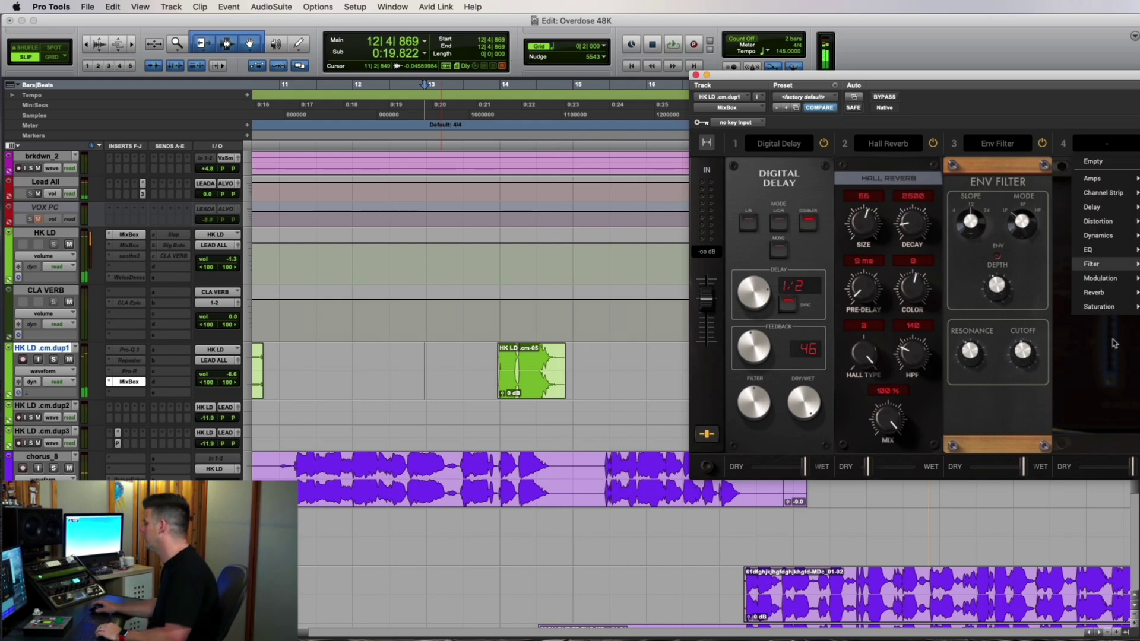
left_click(1101, 278)
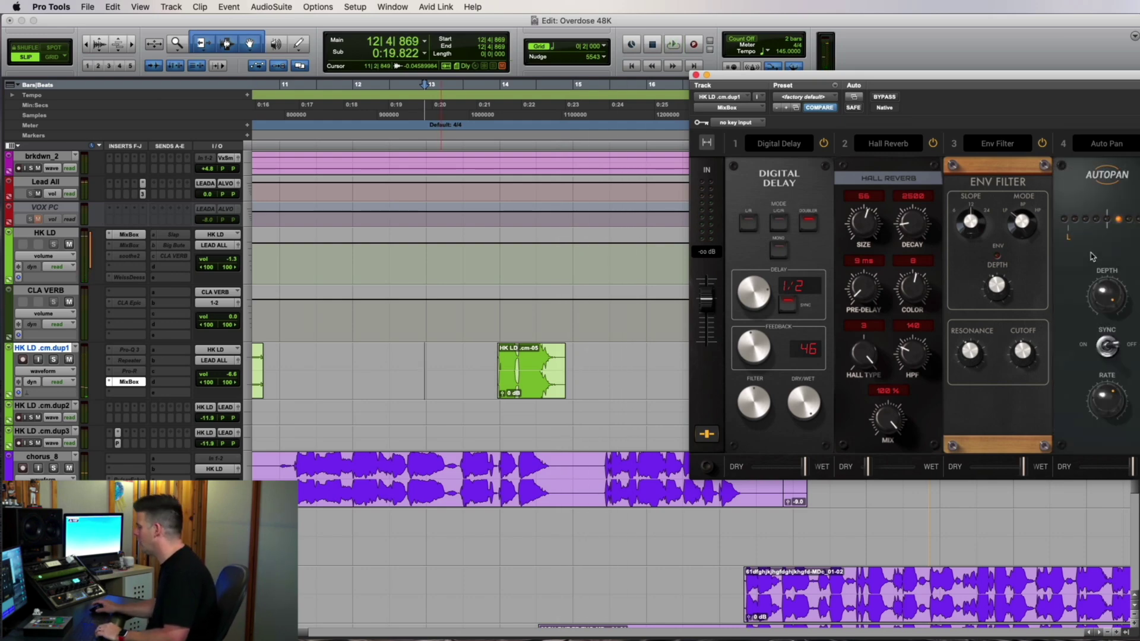
key("space")
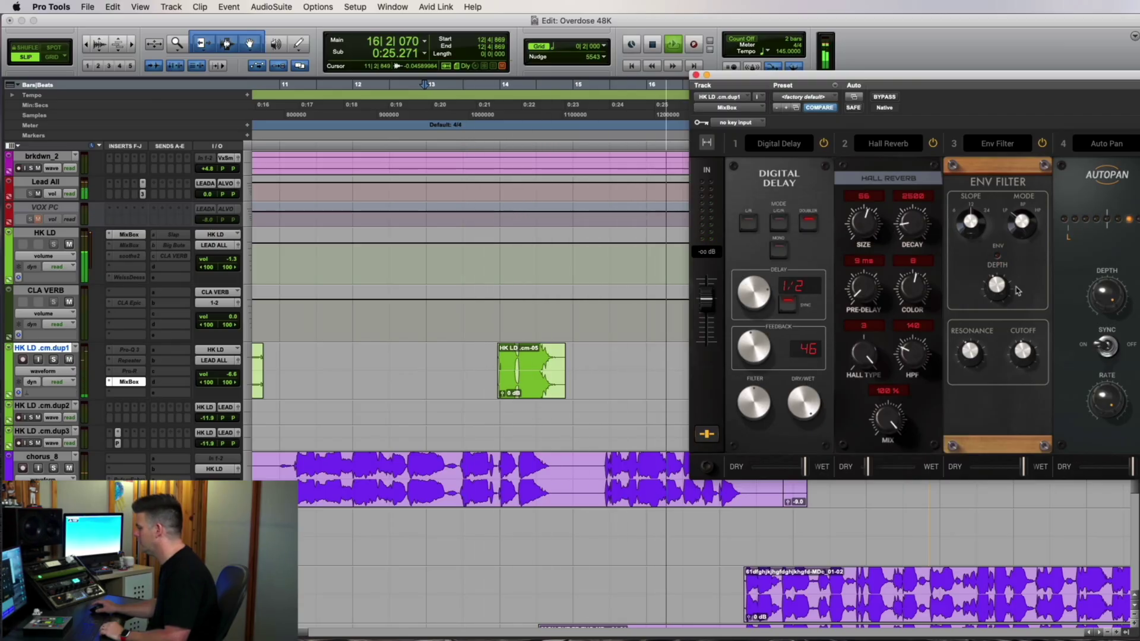
left_click_drag(996, 87, 830, 84)
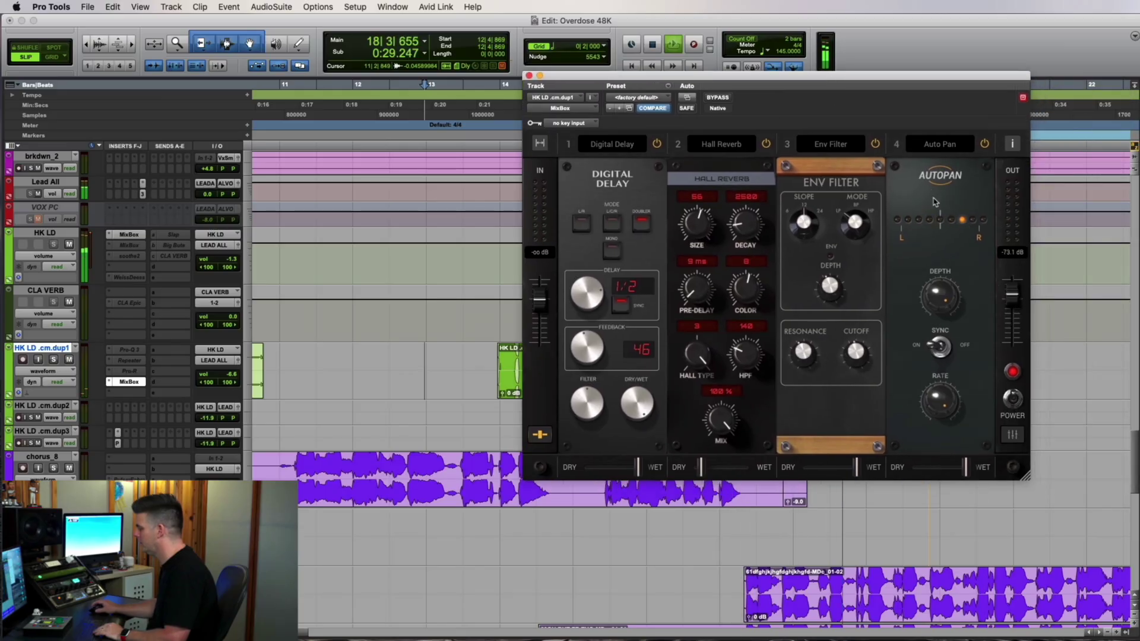
key("space")
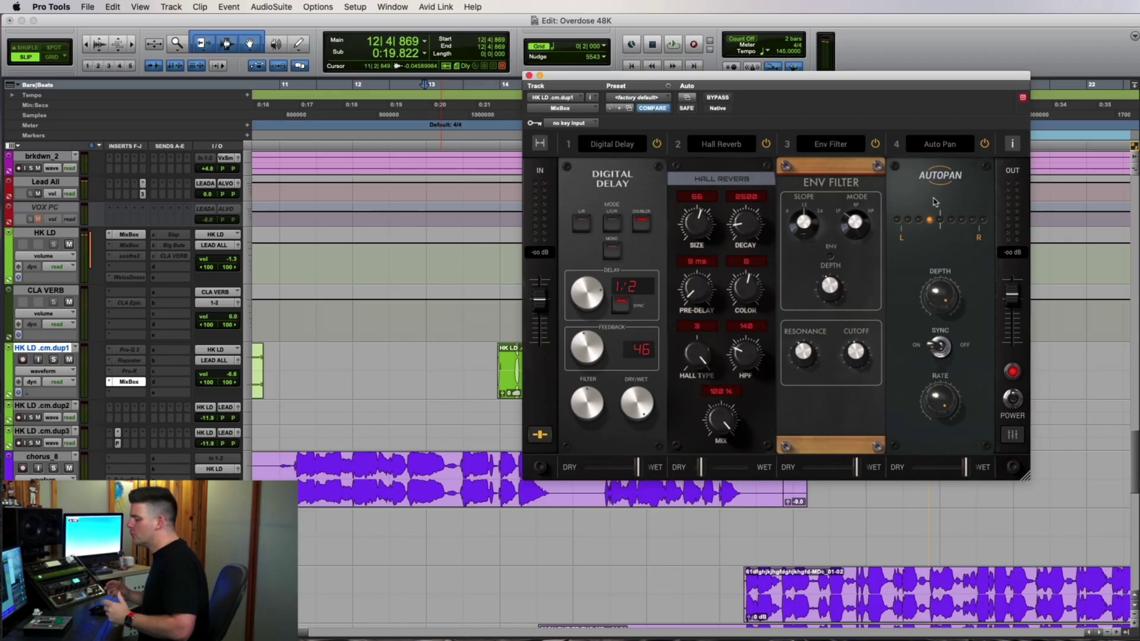
Bypass MixBox on the HK LD .cm.dup1 track and close its plug-in window
left_click(126, 383, "super")
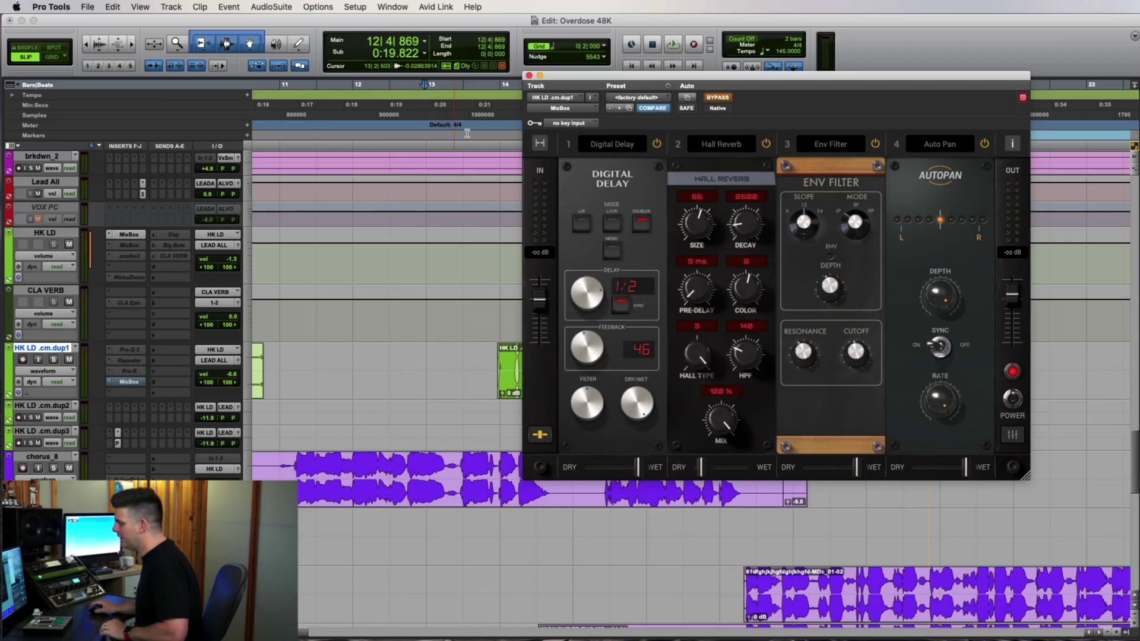
left_click(529, 76)
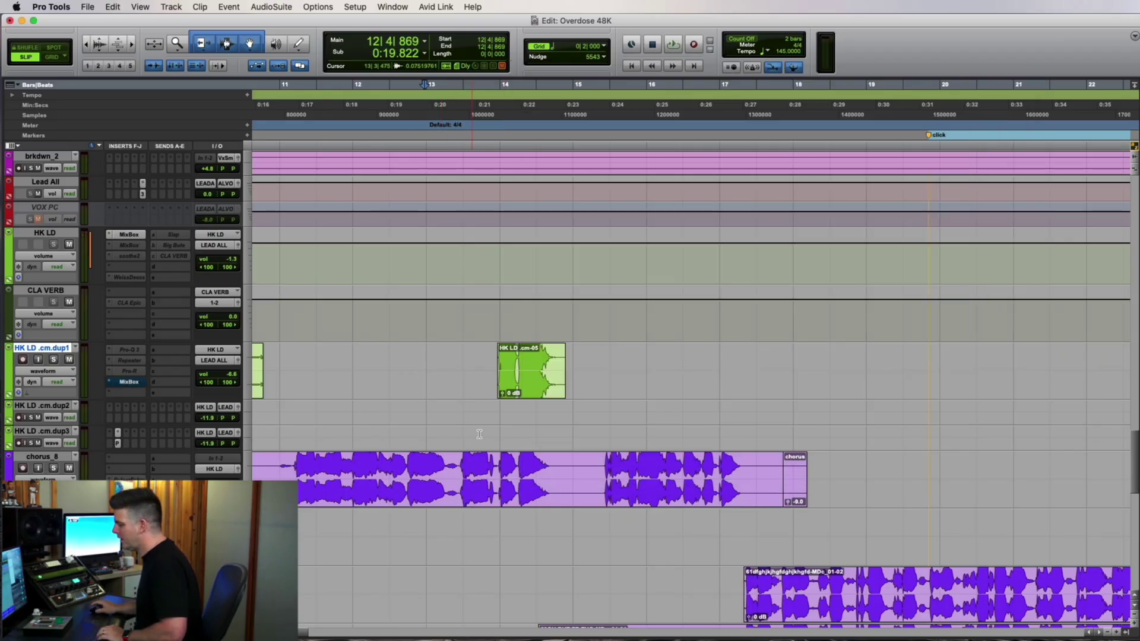
left_click(490, 306)
Solo the growler track, activate its MixBox and play from the start of its waveform just before bar 17
scroll(386, 383, "up", 15)
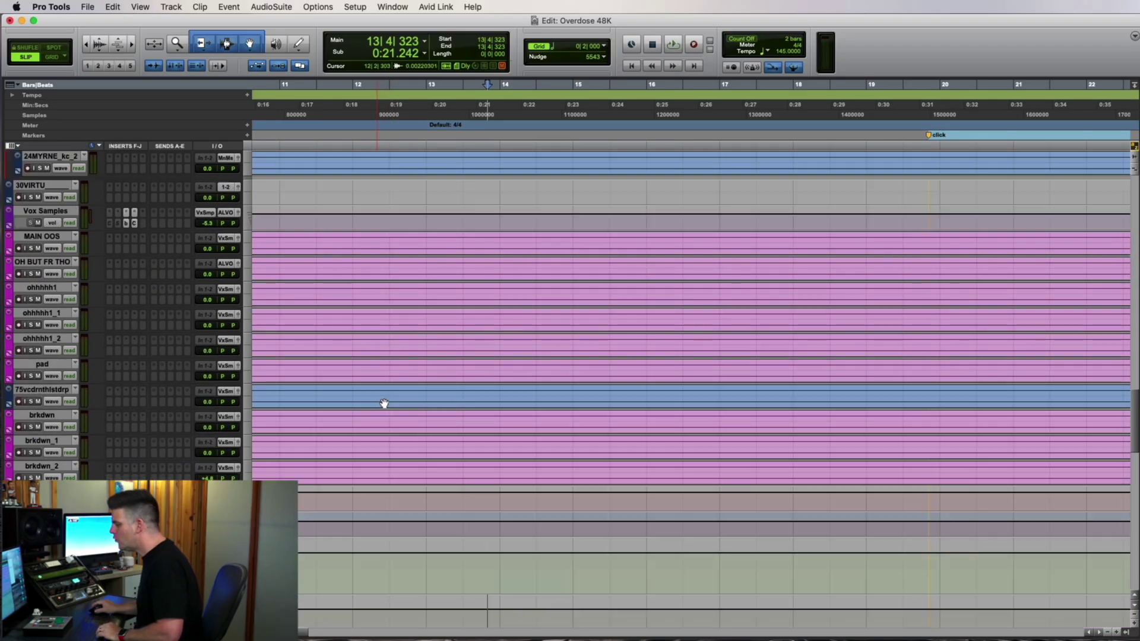
scroll(441, 406, "up", 10)
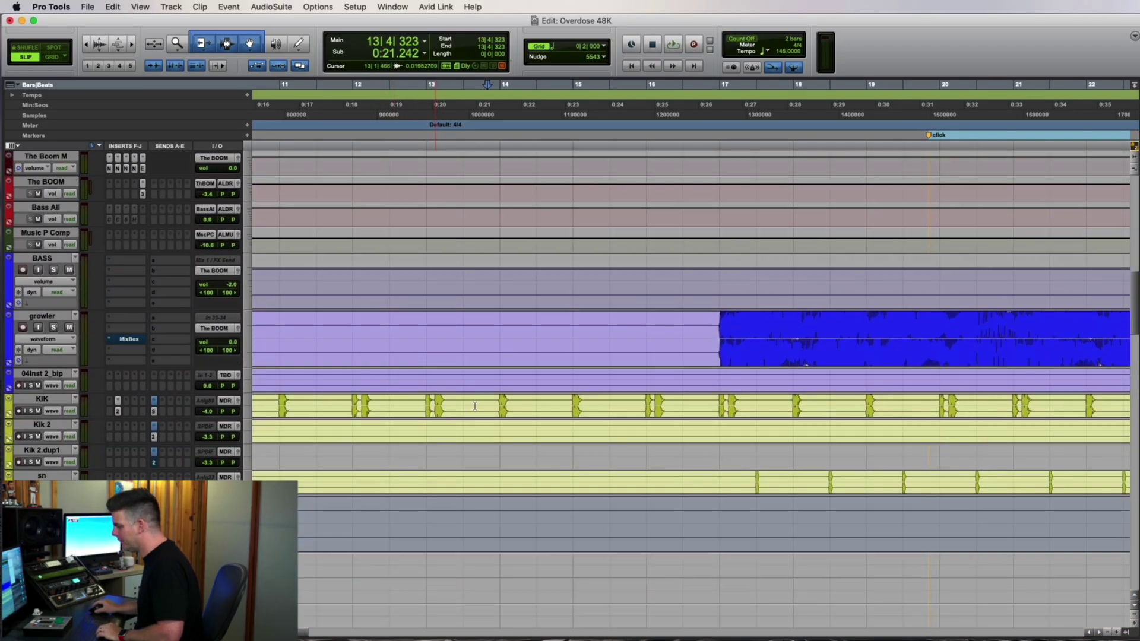
left_click(718, 320)
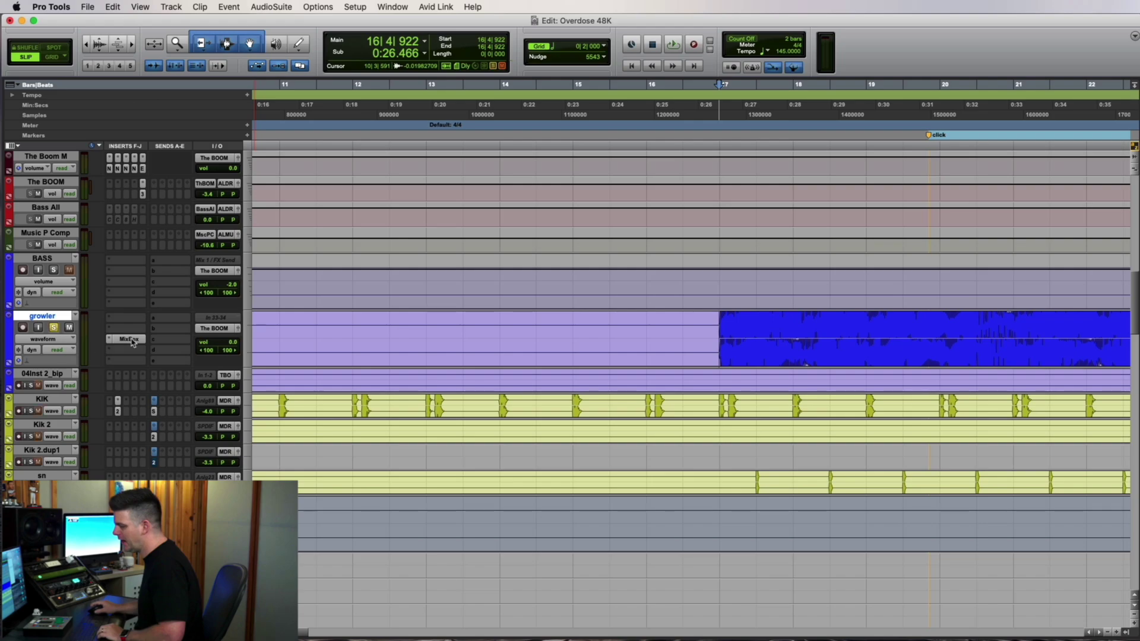
left_click(129, 340)
left_click(129, 340)
key("space")
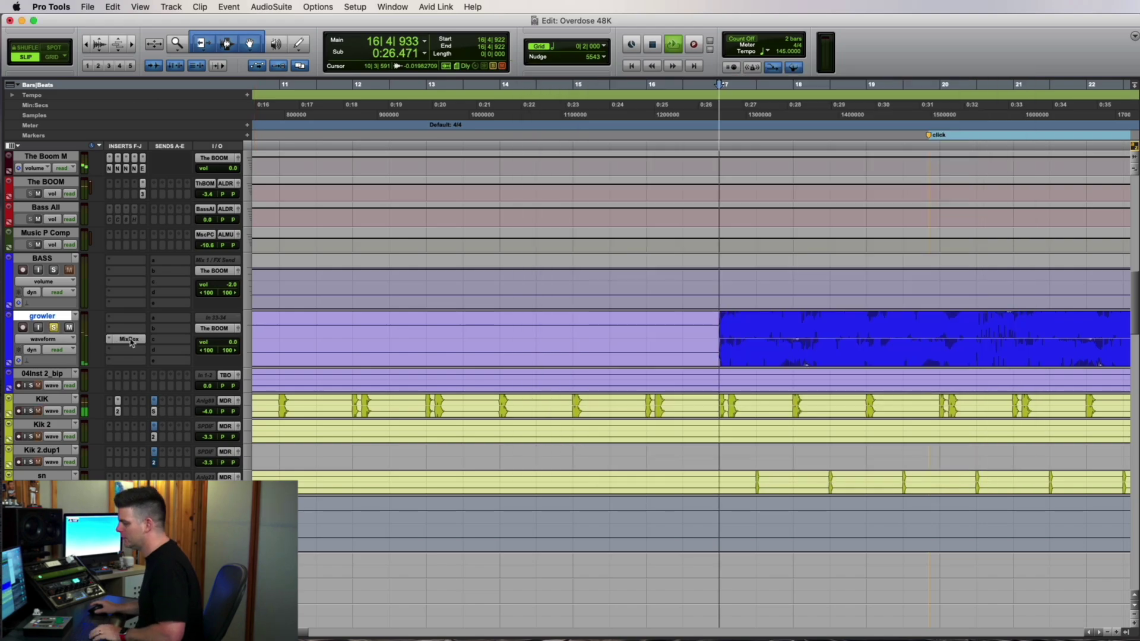
Open growler's MixBox and listen to the bass with the plug-in bypassed, keeping the waveform visible beside its window
left_click(129, 339)
left_click(129, 339, "super")
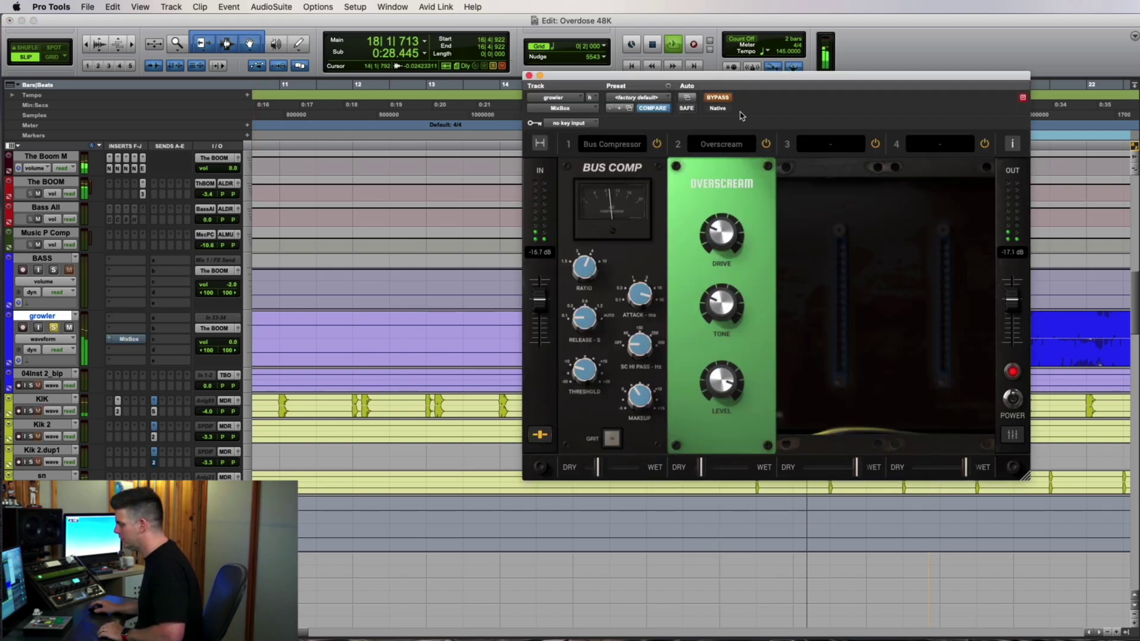
left_click_drag(763, 72, 450, 118)
key("space")
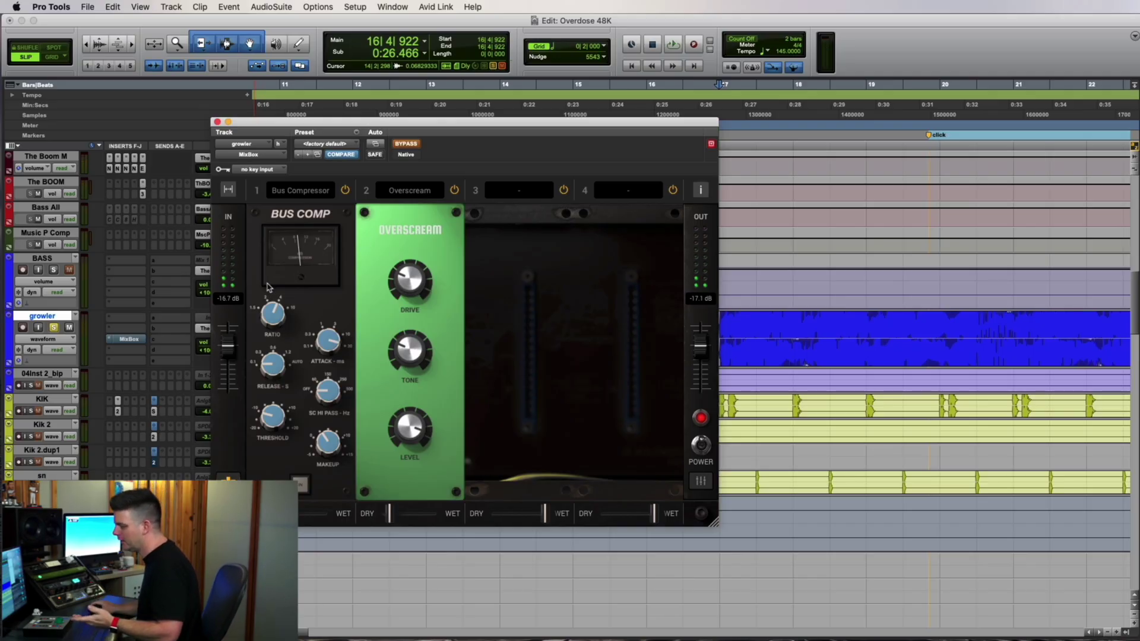
Reactivate growler's MixBox and set the Overscream slot's dry/wet blend to 30% during playback
left_click(412, 144)
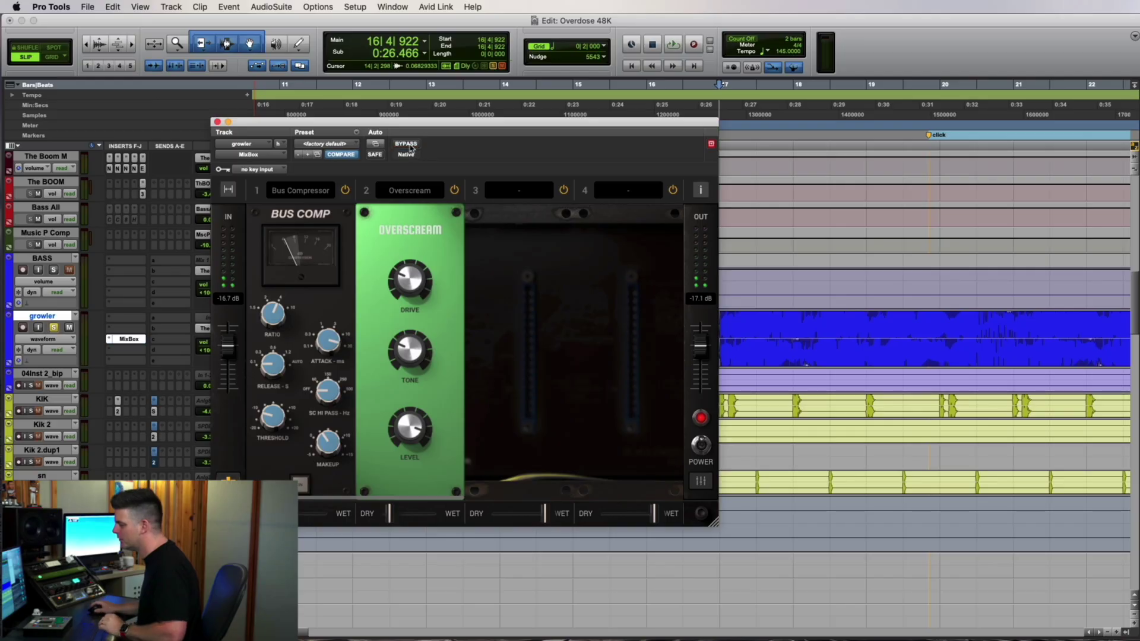
left_click_drag(417, 130, 470, 106)
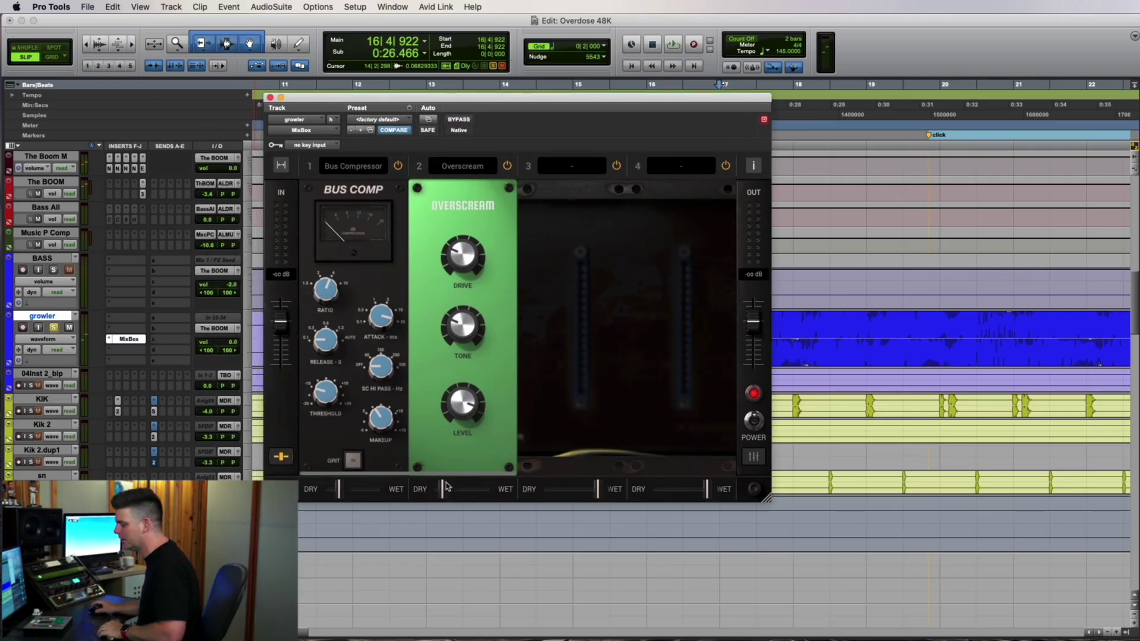
key("space")
left_click_drag(442, 493, 462, 545)
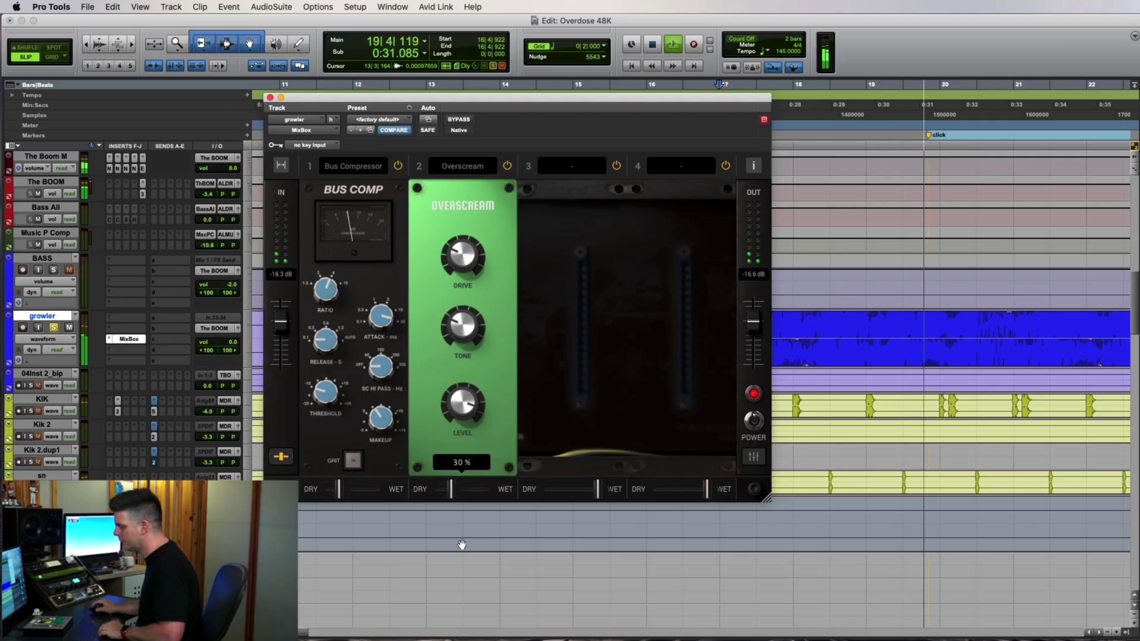
Compare growler with its MixBox bypassed and active, stop playback and unsolo the track
left_click(467, 120)
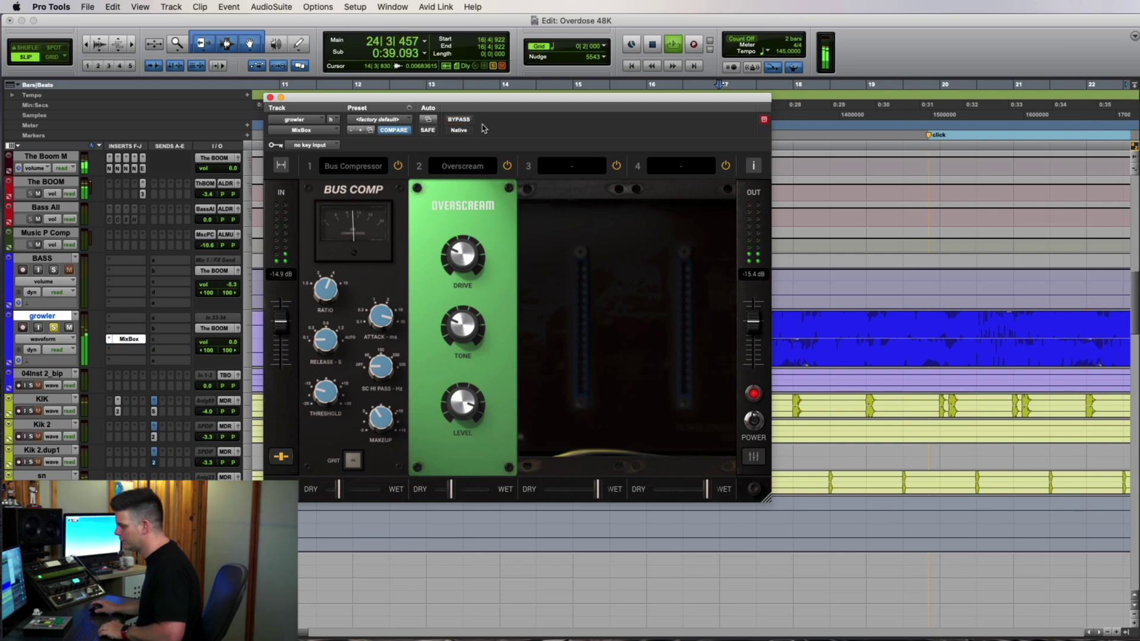
key("space")
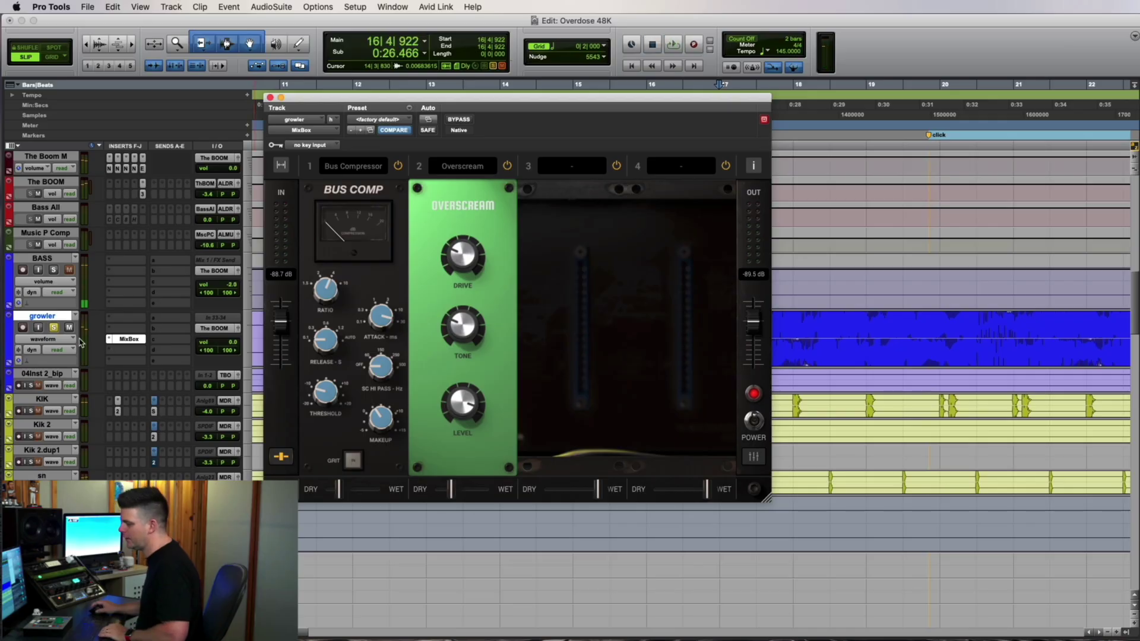
left_click(54, 328)
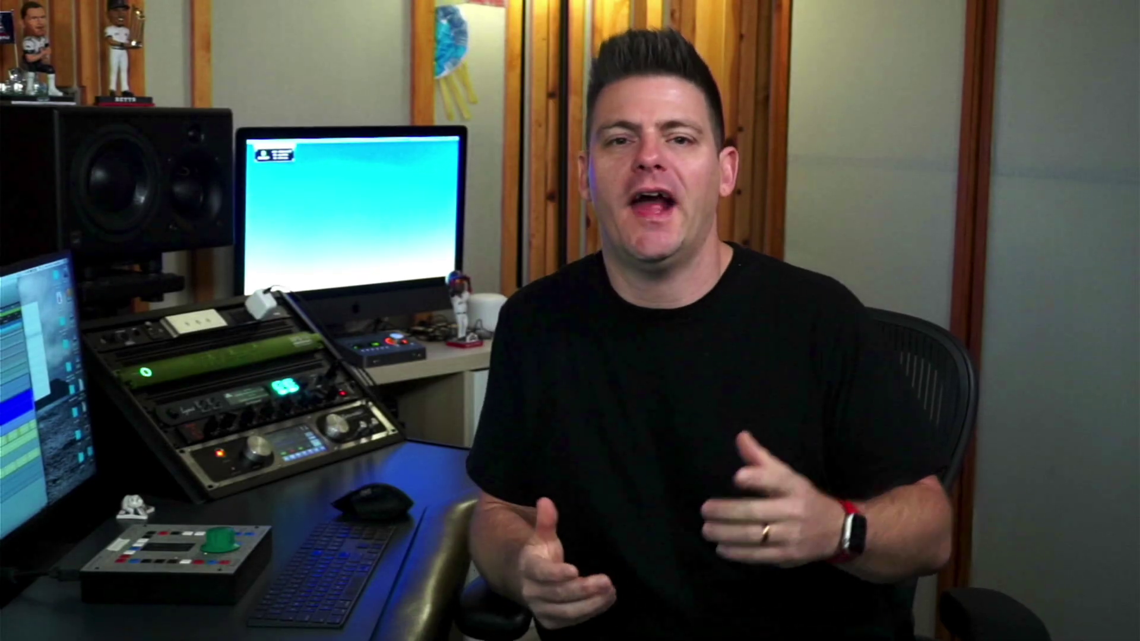